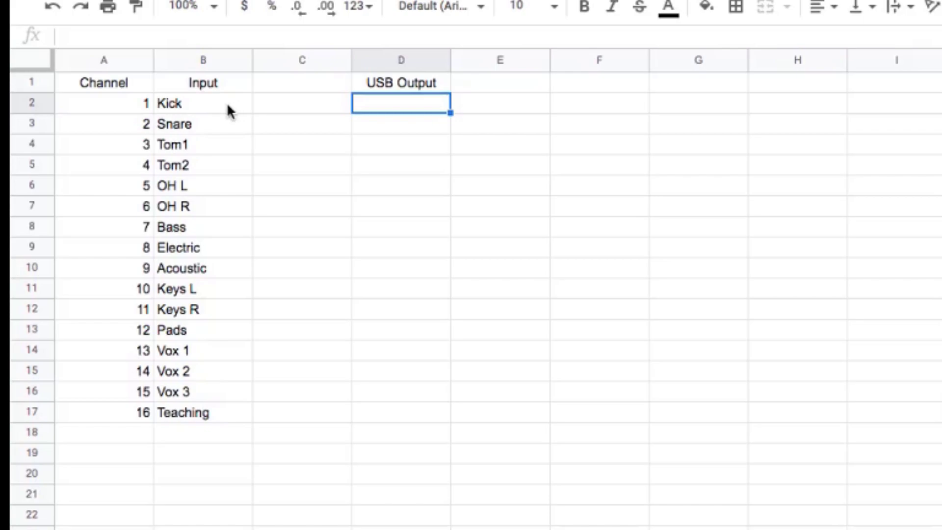
{"action": "left_click", "coordinate": [278, 112]}
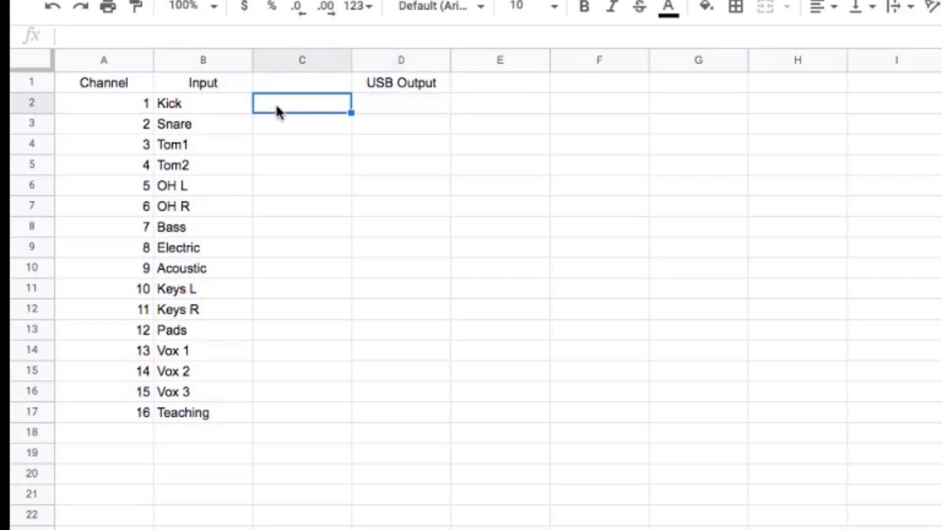
{"action": "left_click_drag", "start_coordinate": [307, 109], "coordinate": [383, 110]}
{"action": "left_click_drag", "start_coordinate": [305, 129], "coordinate": [364, 124]}
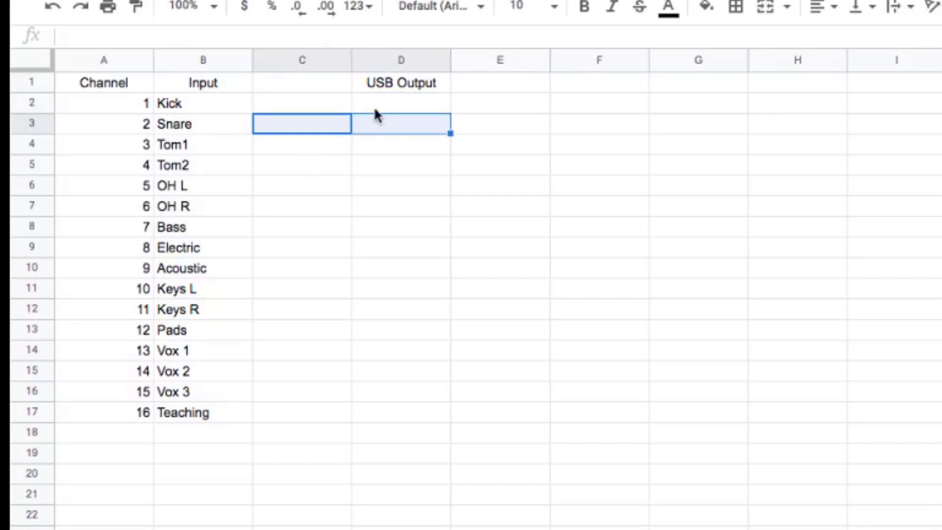
{"action": "left_click", "coordinate": [376, 108]}
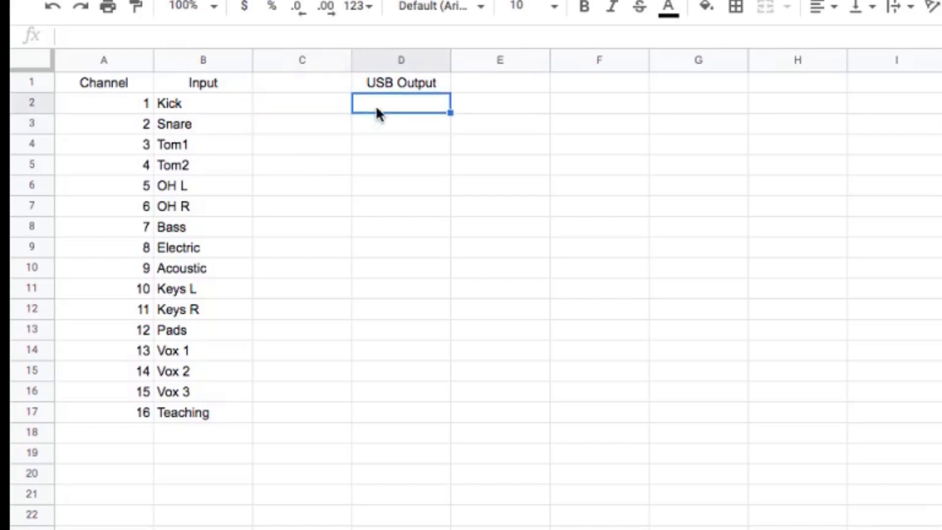
{"action": "left_click", "coordinate": [377, 418], "text": "shift"}
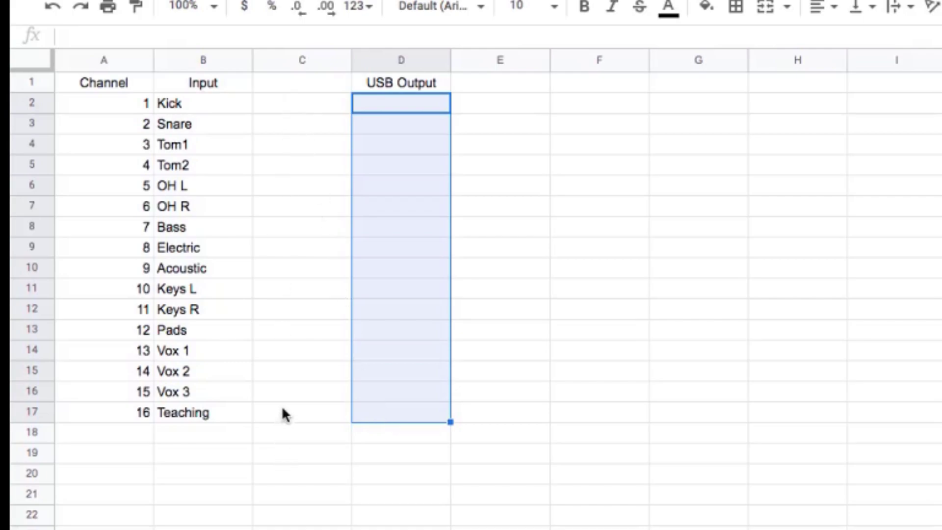
- Enter Stream L and Stream R as the first two entries under USB Output, in D2 and D3
{"action": "left_click", "coordinate": [399, 106]}
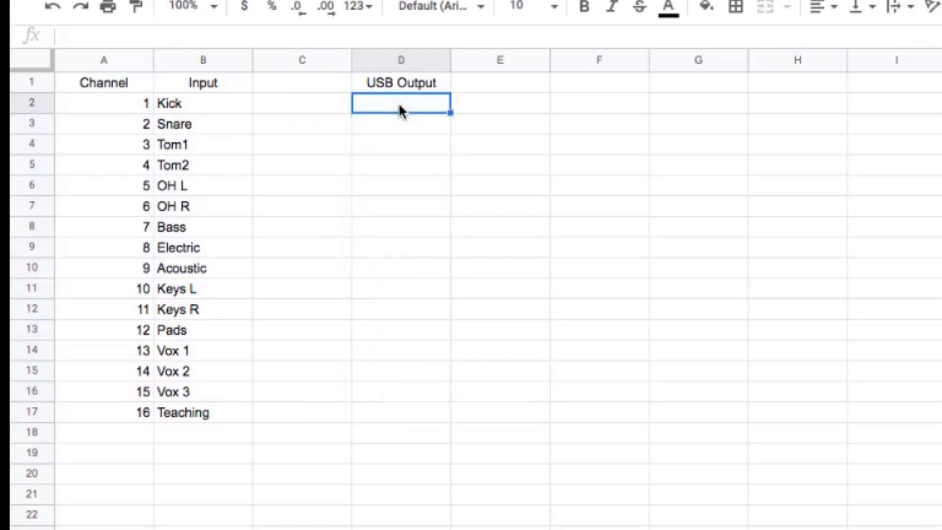
{"action": "type", "text": "Stream L"}
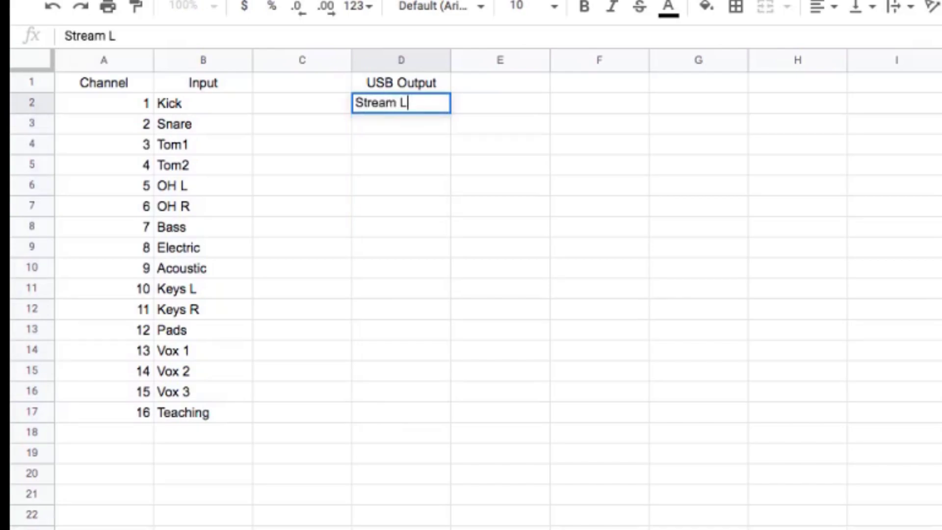
{"action": "key", "text": "Return"}
{"action": "type", "text": "Stream R"}
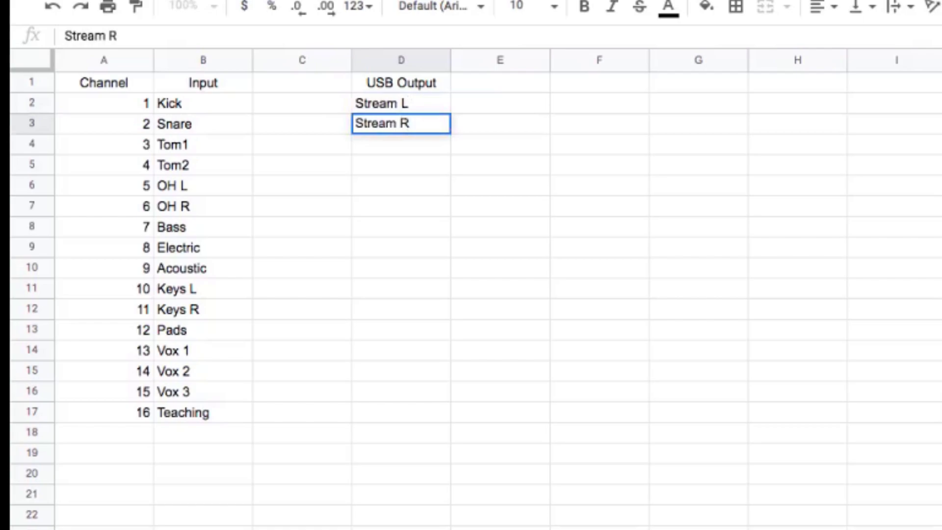
- Copy the input names from Tom1 through Teaching into the USB Output column, starting at D4
{"action": "left_click", "coordinate": [217, 144]}
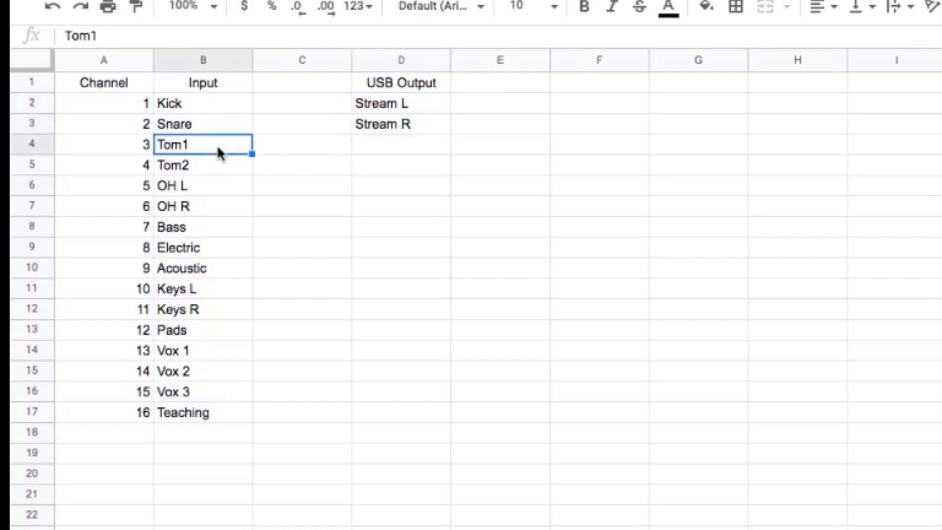
{"action": "left_click", "coordinate": [218, 410], "text": "shift"}
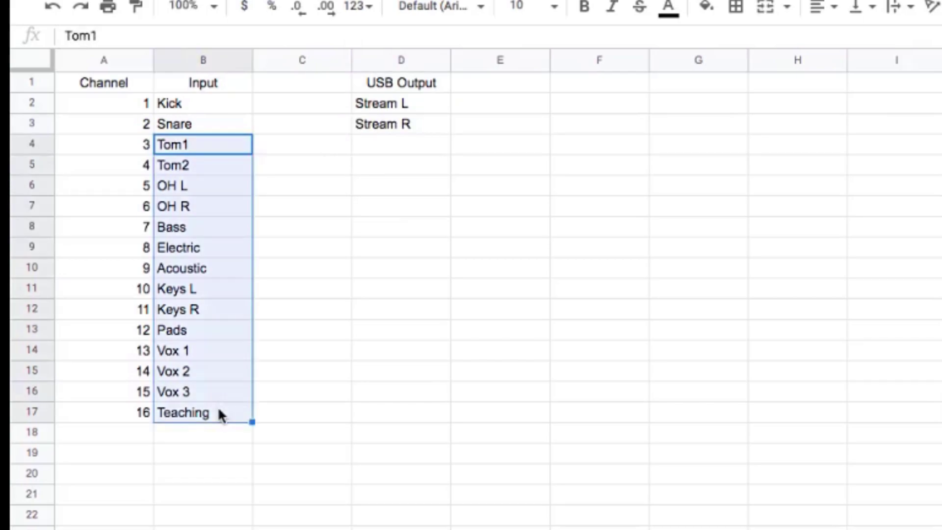
{"action": "key", "text": "ctrl+c"}
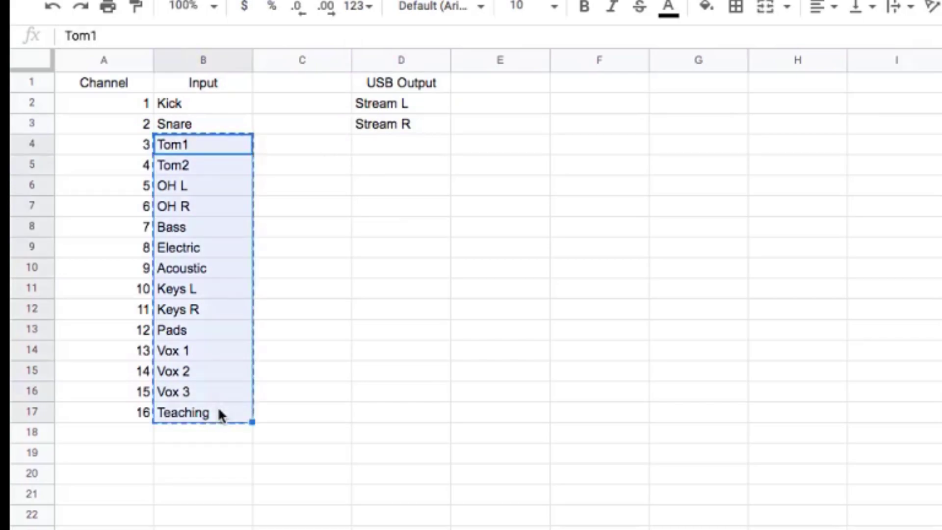
{"action": "left_click", "coordinate": [395, 152]}
{"action": "key", "text": "ctrl+v"}
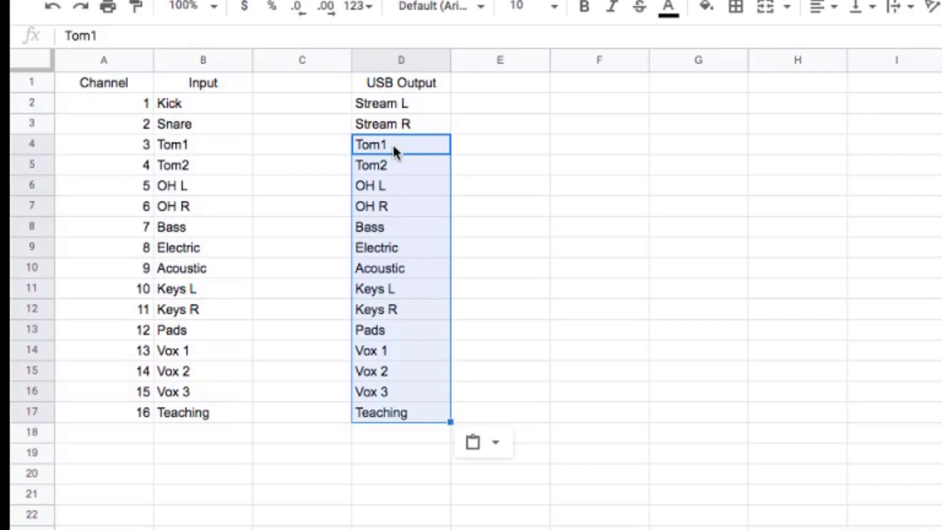
- Extend the Channel column with channel numbers 17 and 18 in A18 and A19
{"action": "left_click", "coordinate": [128, 435]}
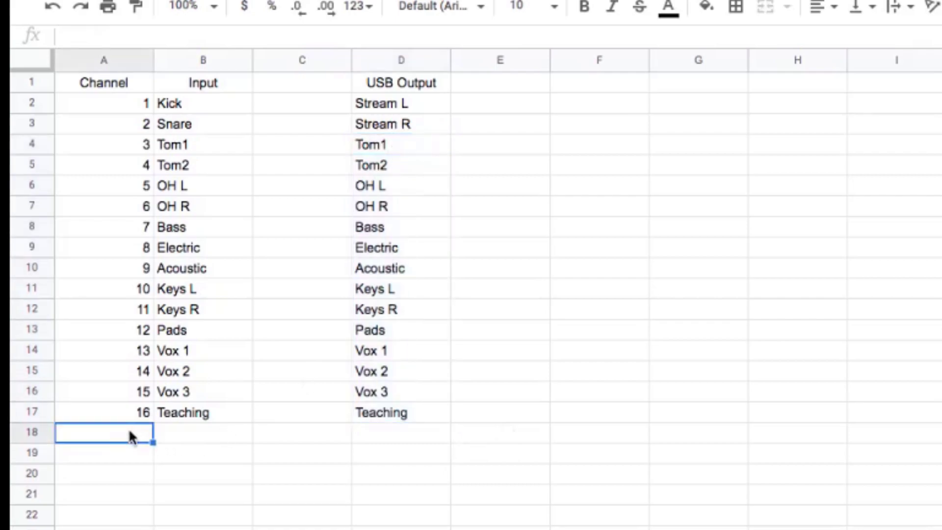
{"action": "type", "text": "17"}
{"action": "key", "text": "Return"}
{"action": "type", "text": "18"}
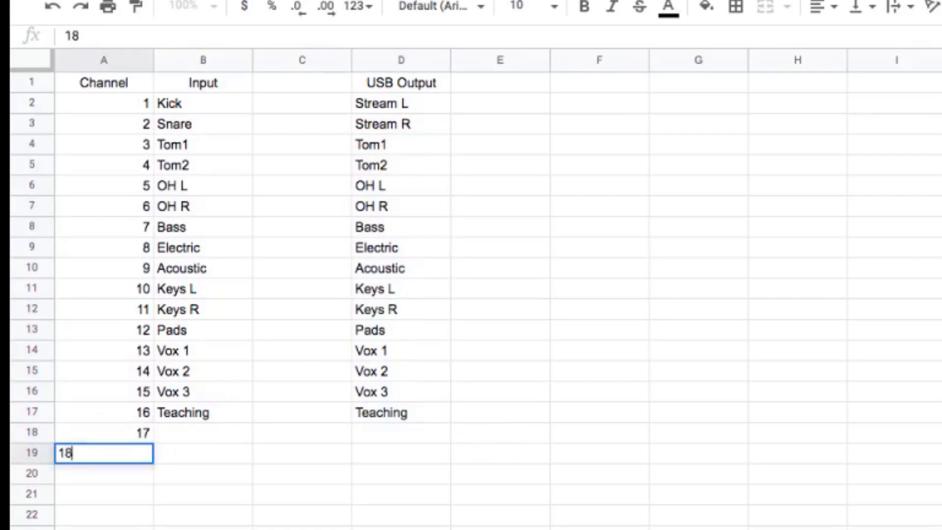
{"action": "key", "text": "Return"}
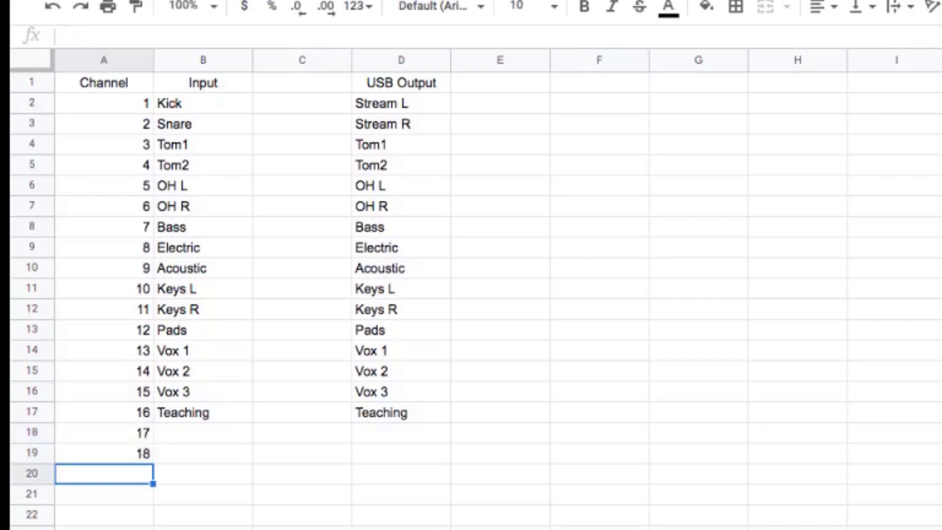
- Enter Kick and Snare as the USB outputs for channels 17 and 18
{"action": "left_click", "coordinate": [374, 434]}
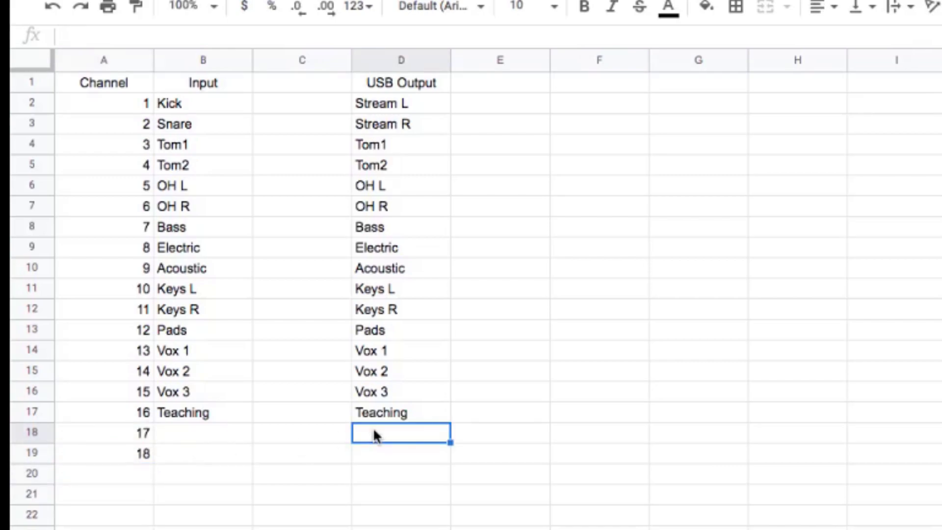
{"action": "type", "text": "Kick"}
{"action": "key", "text": "Return"}
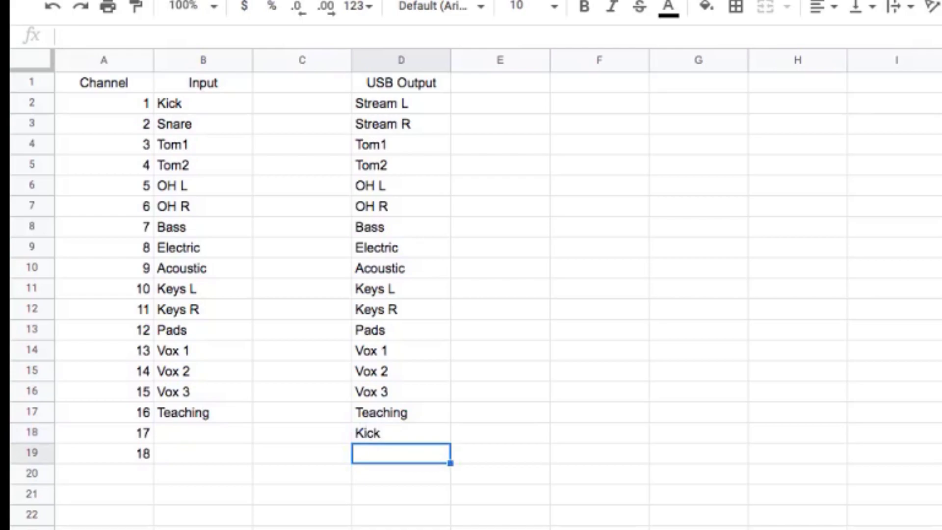
{"action": "type", "text": "Snare"}
{"action": "left_click", "coordinate": [394, 524]}
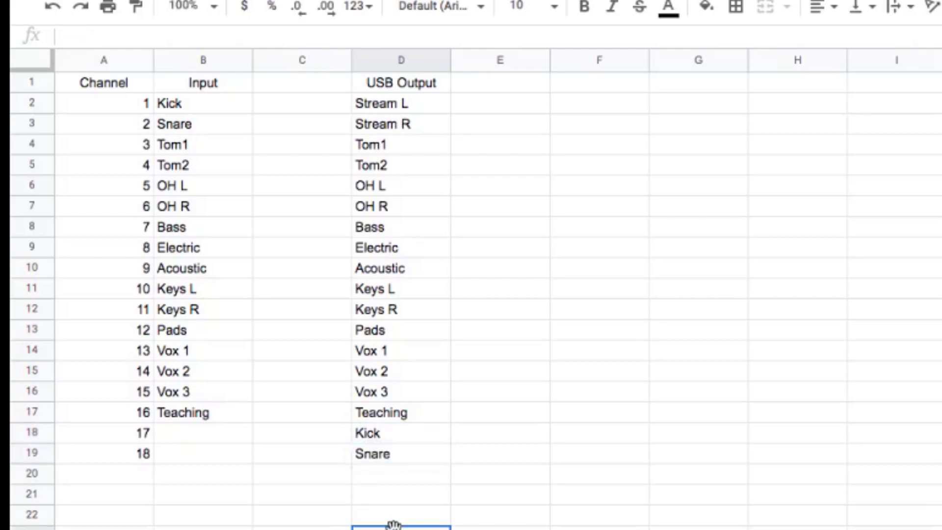
- Fill the Kick cells in both the Input and USB Output columns with yellow
{"action": "left_click", "coordinate": [207, 102]}
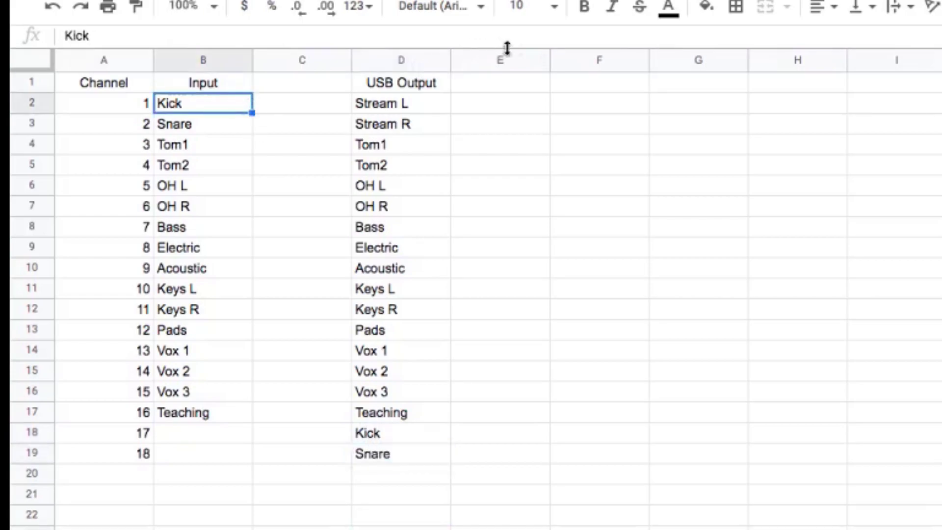
{"action": "left_click", "coordinate": [708, 9]}
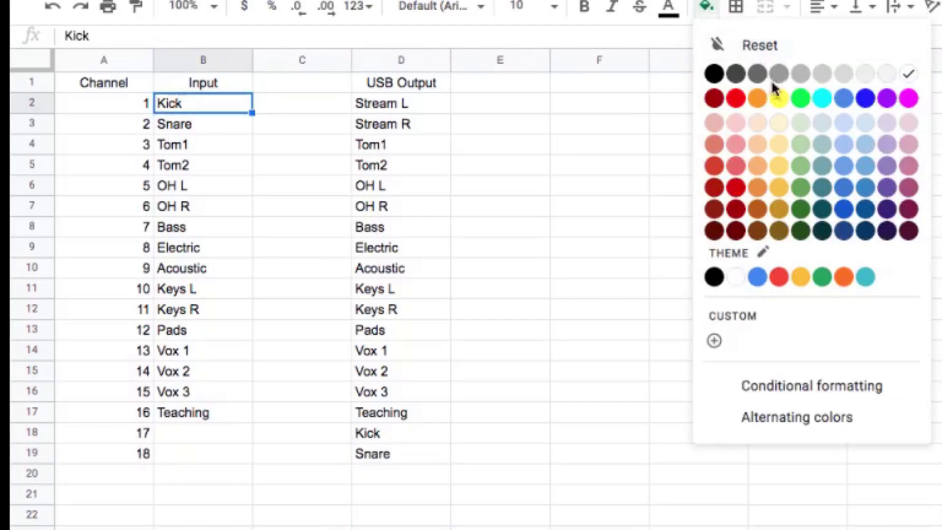
{"action": "left_click", "coordinate": [779, 98]}
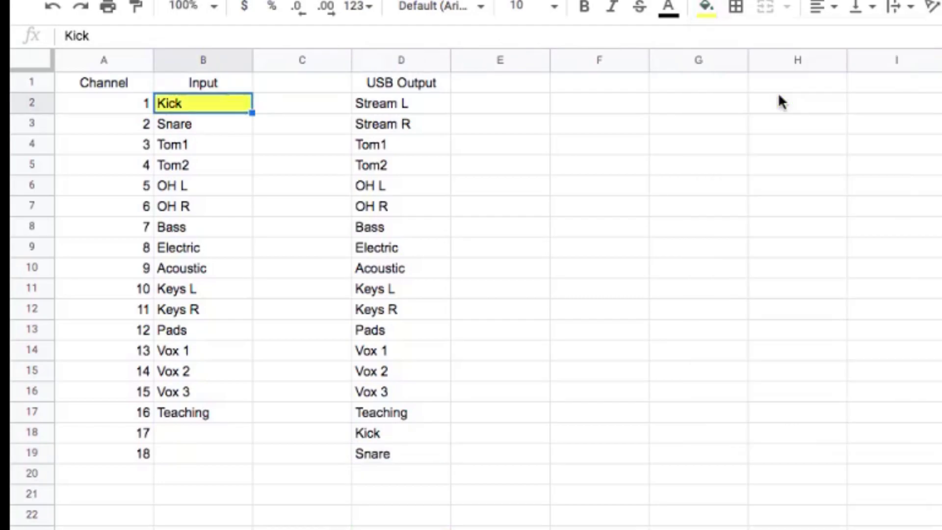
{"action": "left_click", "coordinate": [403, 434]}
{"action": "left_click", "coordinate": [707, 9]}
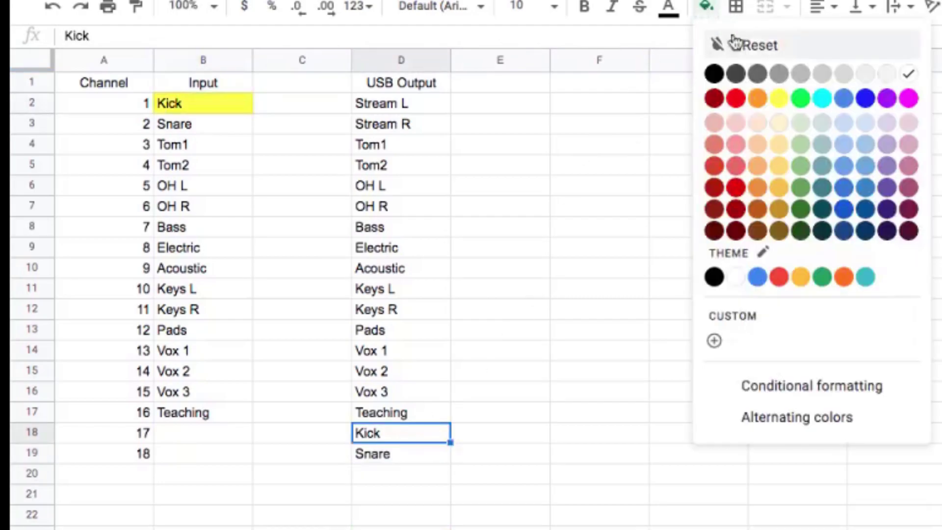
{"action": "left_click", "coordinate": [780, 101]}
- Fill the Snare cells in both the Input and USB Output columns with orange
{"action": "left_click", "coordinate": [242, 126]}
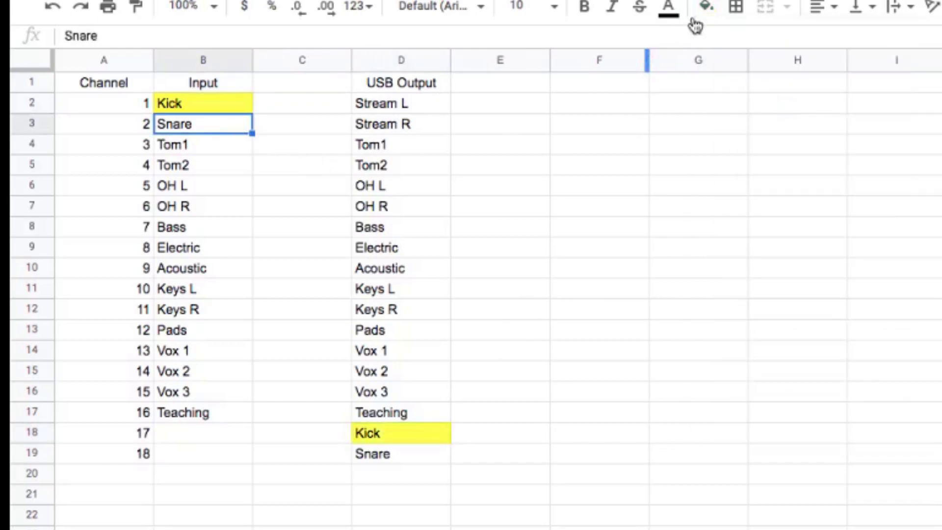
{"action": "left_click", "coordinate": [706, 7]}
{"action": "left_click", "coordinate": [757, 100]}
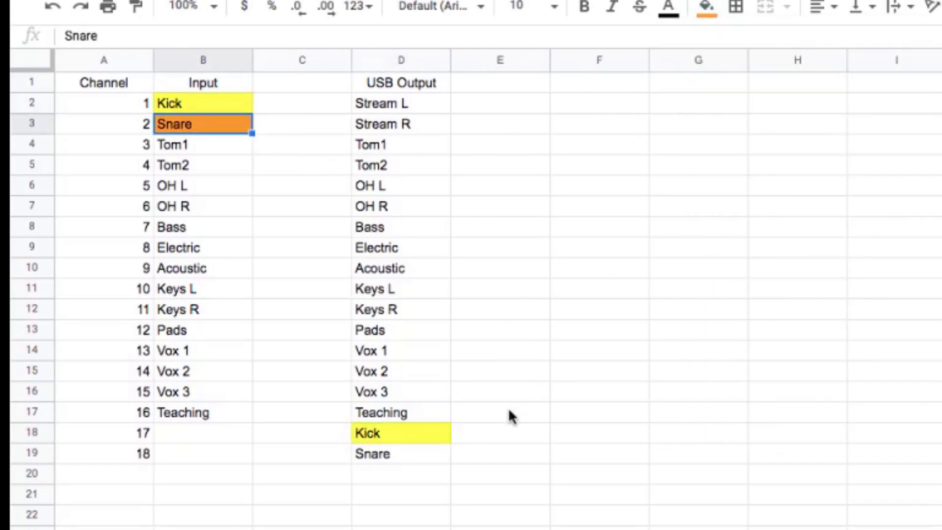
{"action": "left_click", "coordinate": [425, 461]}
{"action": "left_click", "coordinate": [706, 7]}
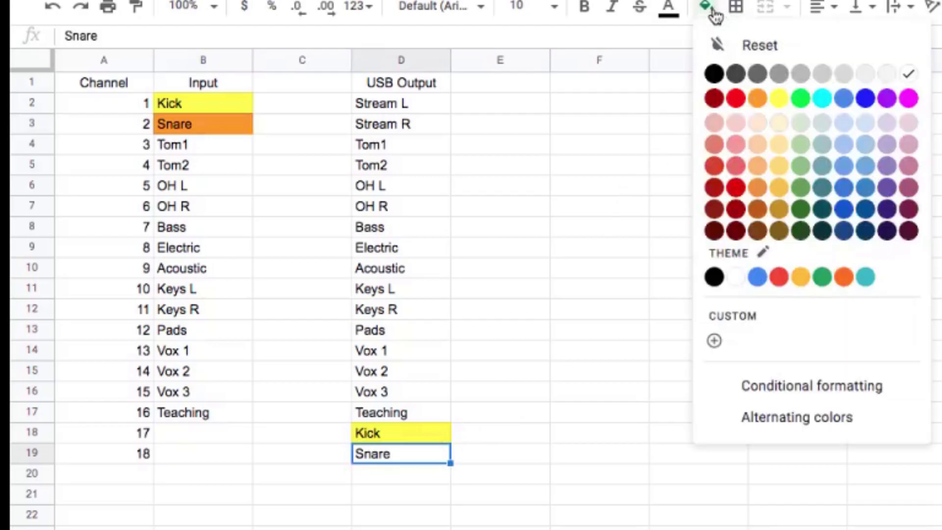
{"action": "left_click", "coordinate": [758, 100]}
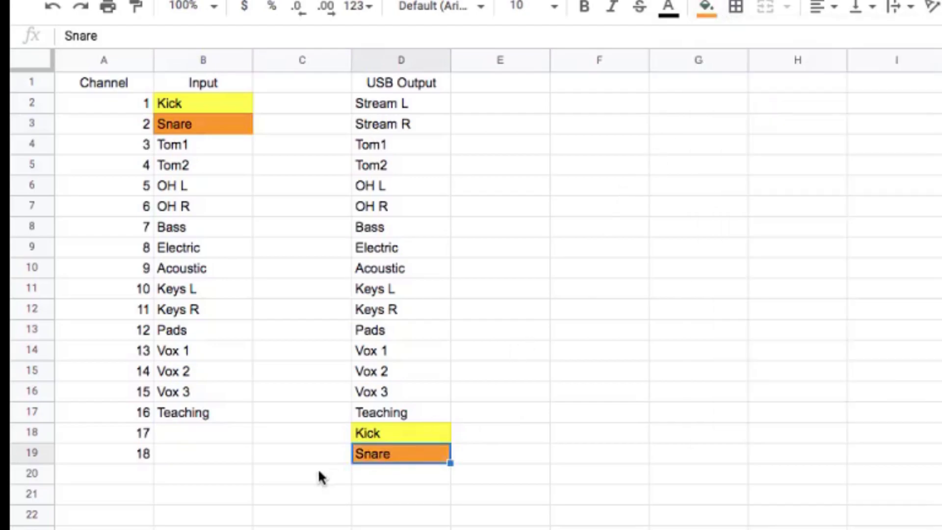
{"action": "left_click", "coordinate": [280, 452]}
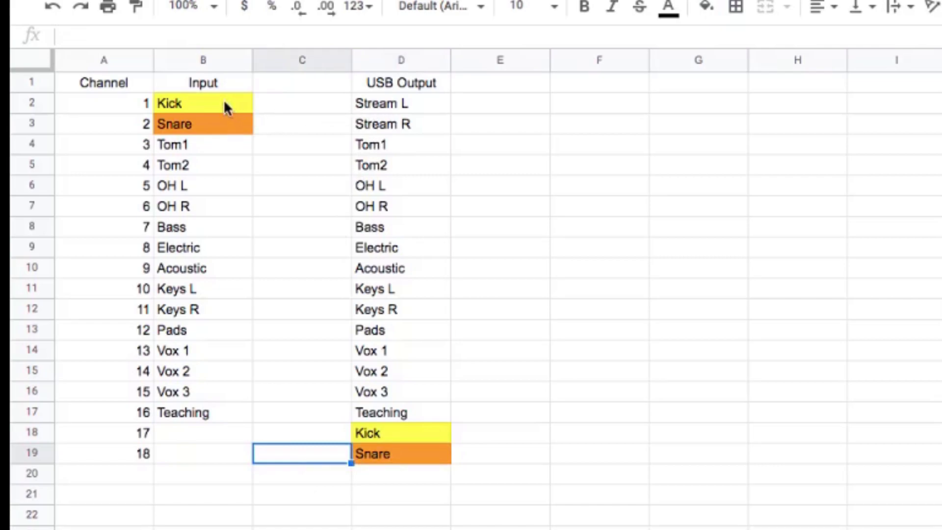
- Add an outer border around the first eight USB outputs, Stream L through Electric (D2:D9)
{"action": "left_click", "coordinate": [377, 142]}
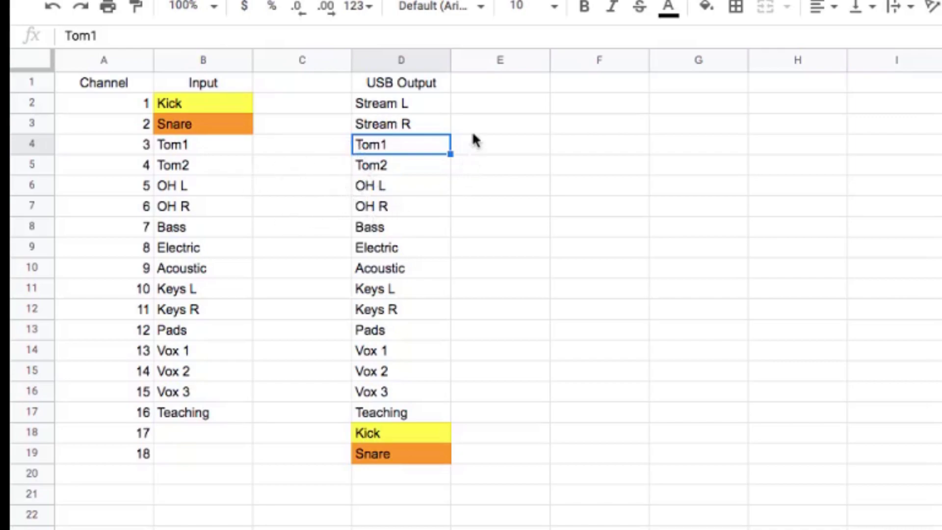
{"action": "left_click_drag", "start_coordinate": [431, 97], "coordinate": [416, 245]}
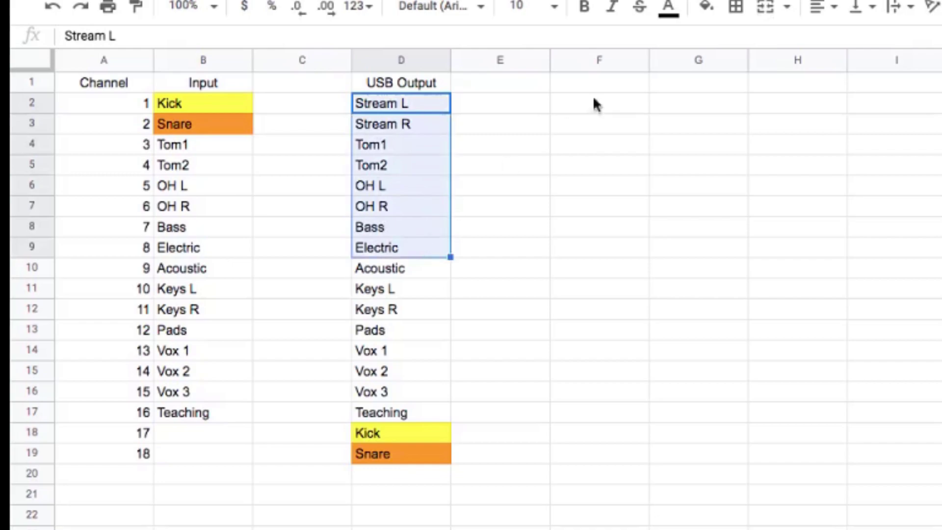
{"action": "left_click", "coordinate": [736, 7]}
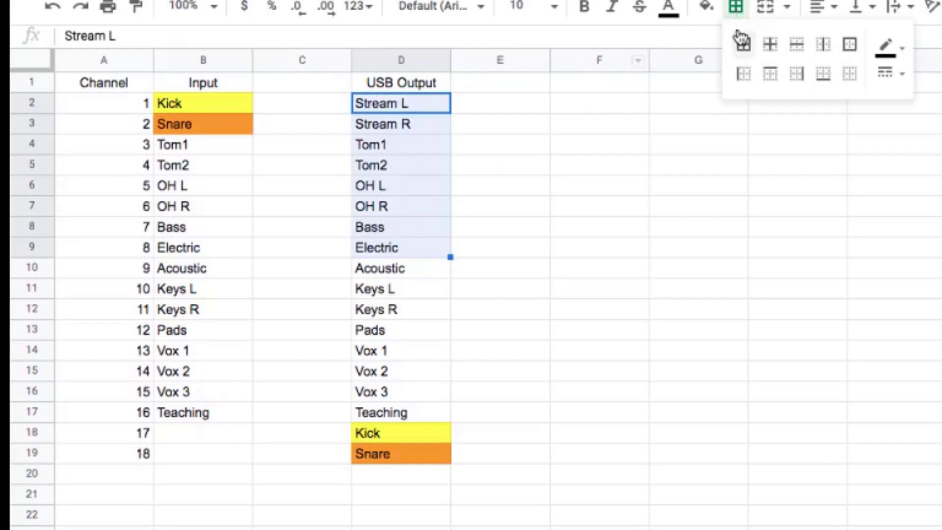
{"action": "left_click", "coordinate": [852, 49]}
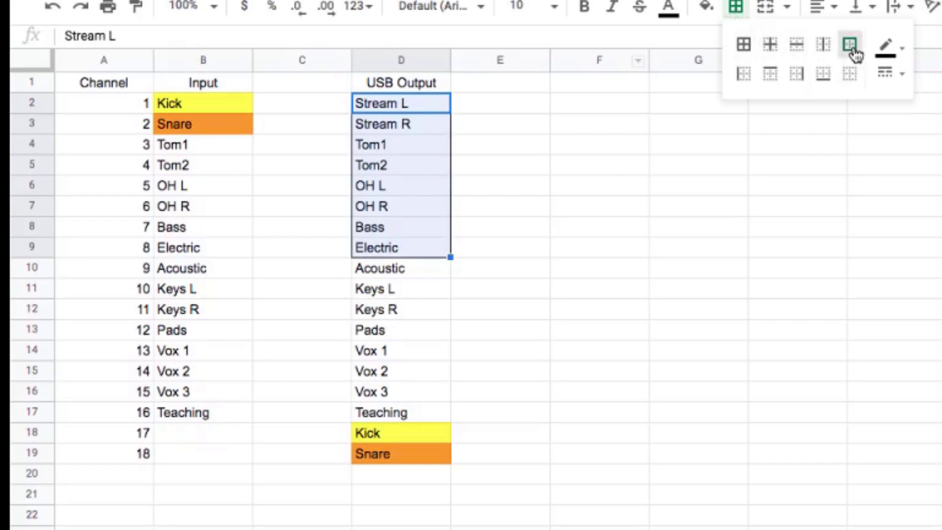
{"action": "left_click", "coordinate": [625, 245]}
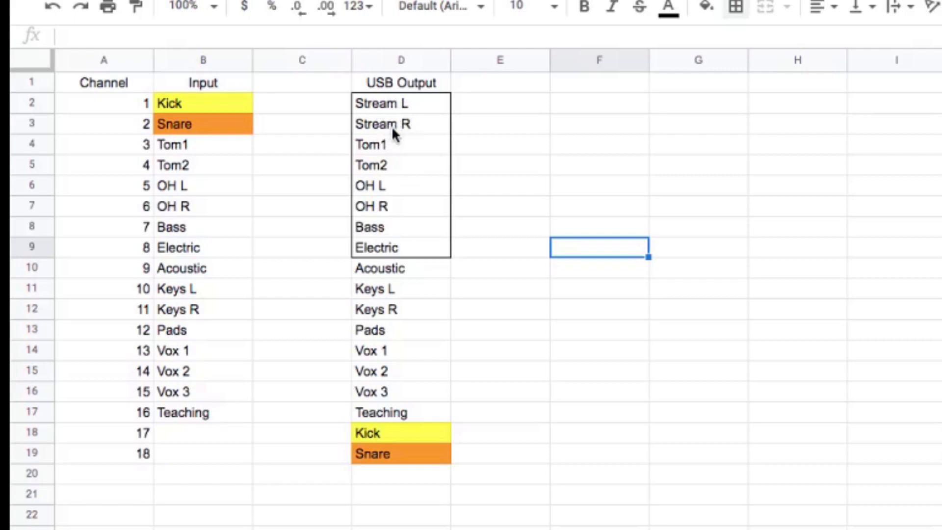
- Add an outer border around the next eight USB outputs, Acoustic through Teaching (D10:D17)
{"action": "left_click_drag", "start_coordinate": [392, 268], "coordinate": [398, 413]}
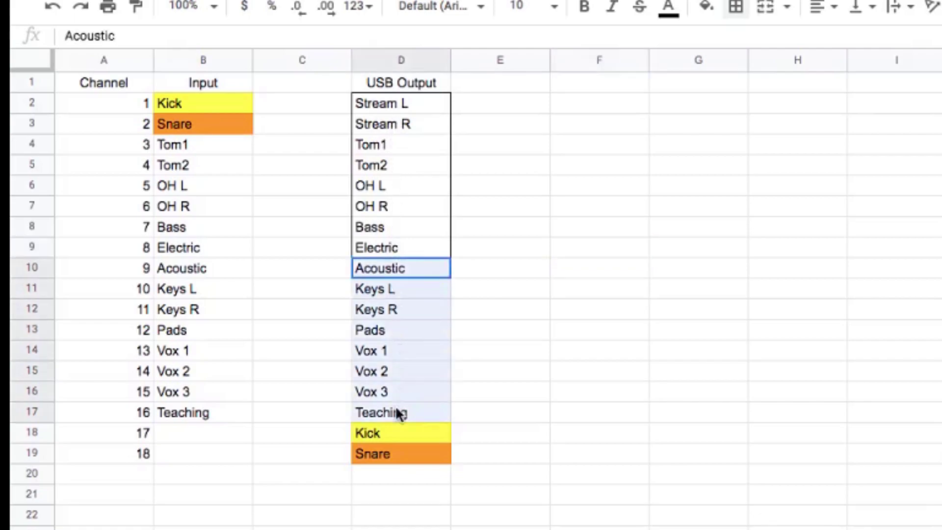
{"action": "left_click", "coordinate": [736, 7]}
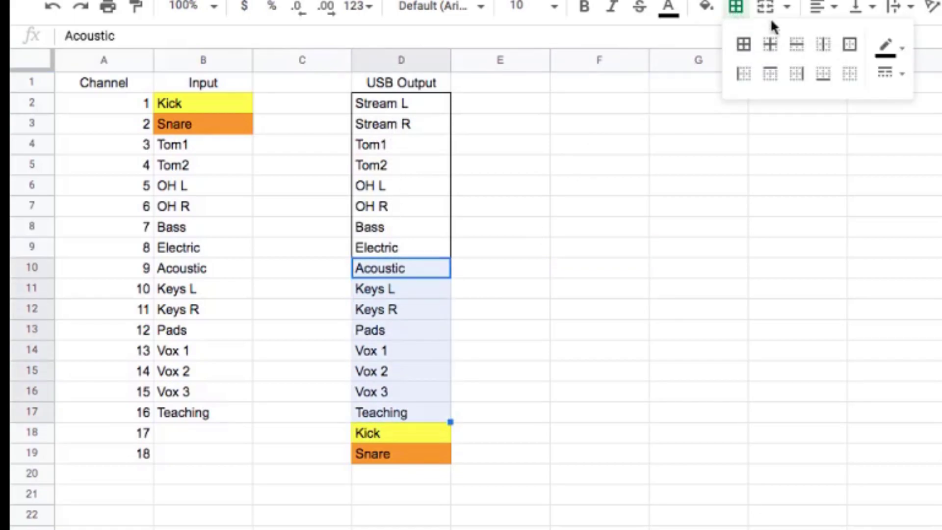
{"action": "left_click", "coordinate": [849, 47]}
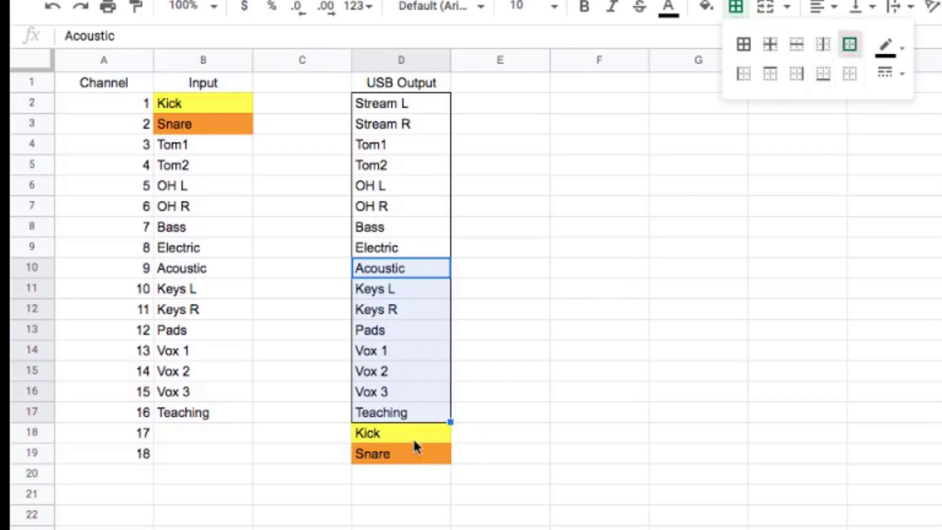
{"action": "left_click_drag", "start_coordinate": [410, 428], "coordinate": [409, 451]}
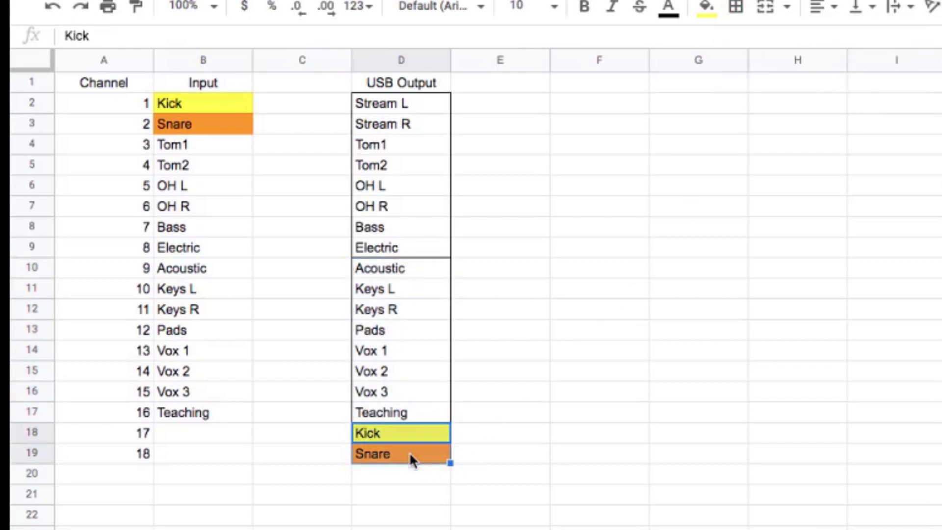
{"action": "left_click", "coordinate": [475, 435]}
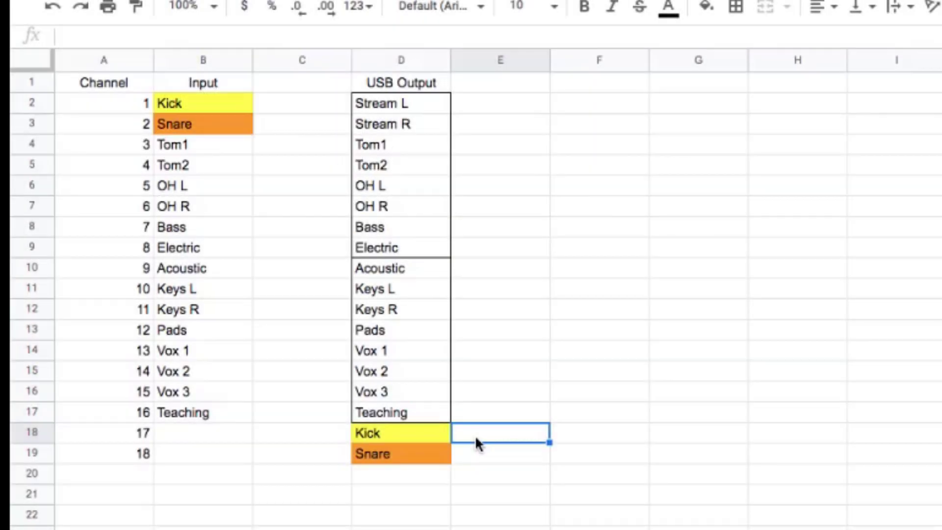
{"action": "left_click_drag", "start_coordinate": [421, 102], "coordinate": [423, 127]}
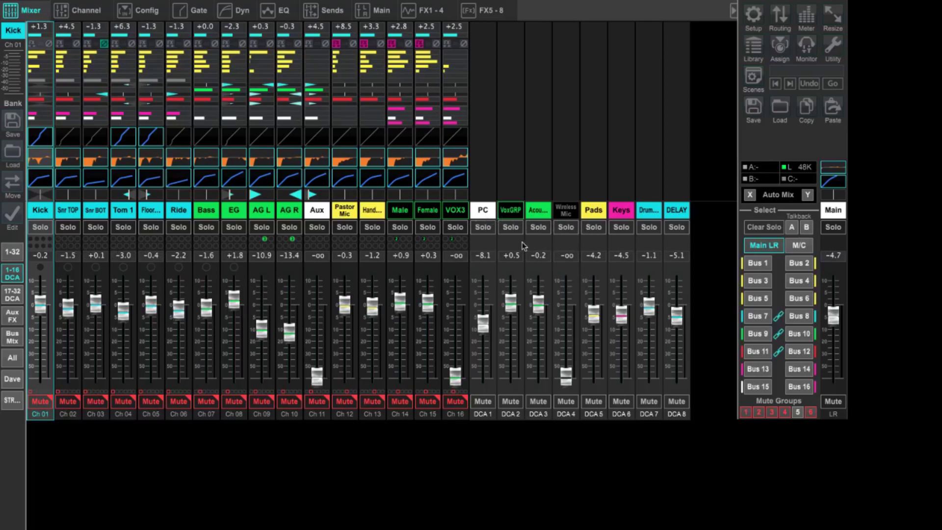
- Switch to X32-Edit and route card Outputs 9-16, 17-24 and 25-32 from User Out 9-16, 17-24 and 25-32
{"action": "left_click", "coordinate": [12, 295]}
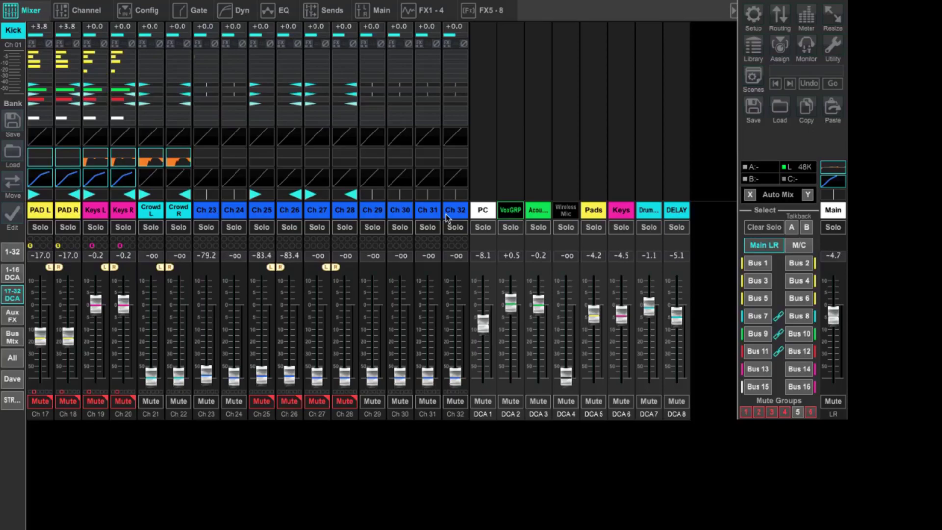
{"action": "left_click", "coordinate": [780, 18]}
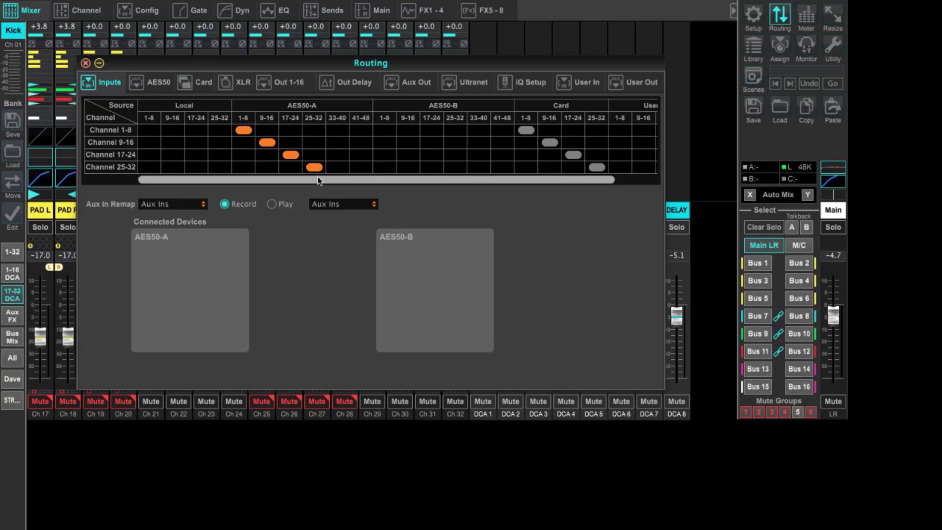
{"action": "left_click", "coordinate": [202, 84]}
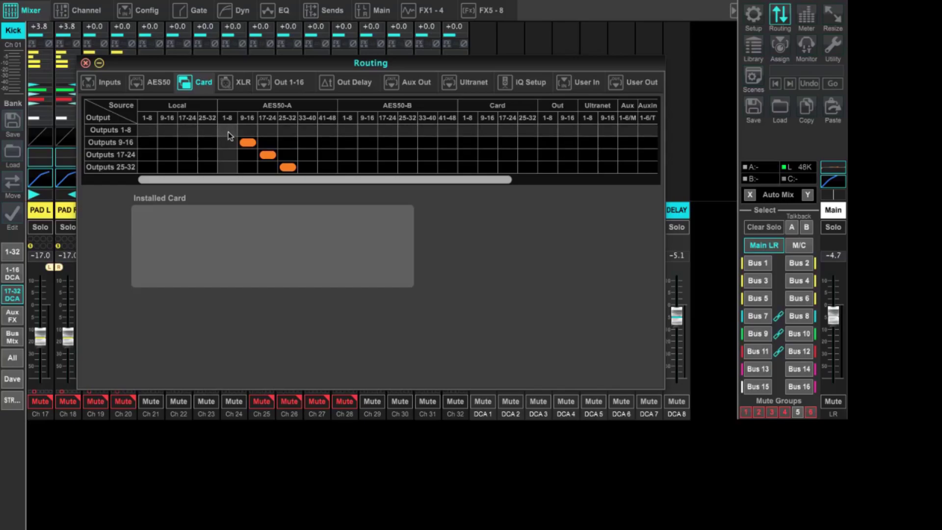
{"action": "left_click_drag", "start_coordinate": [253, 180], "coordinate": [328, 186]}
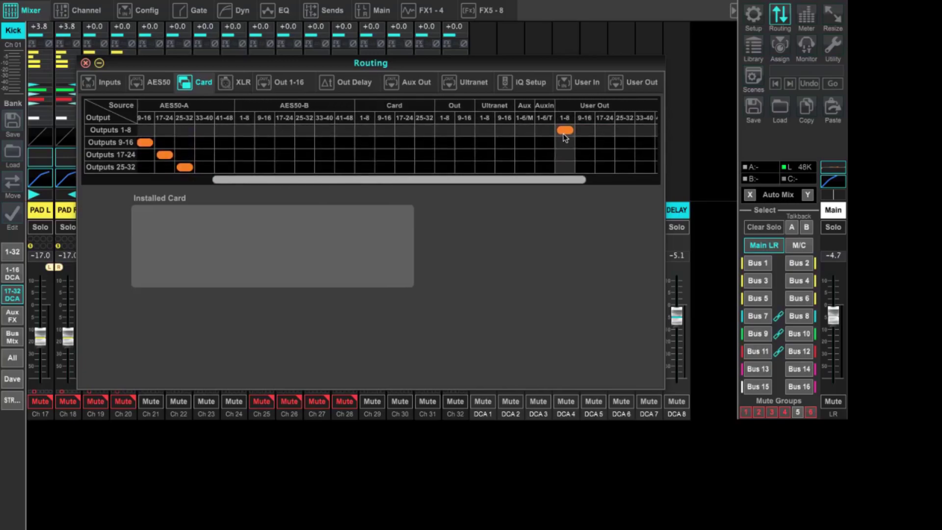
{"action": "left_click_drag", "start_coordinate": [532, 181], "coordinate": [446, 181]}
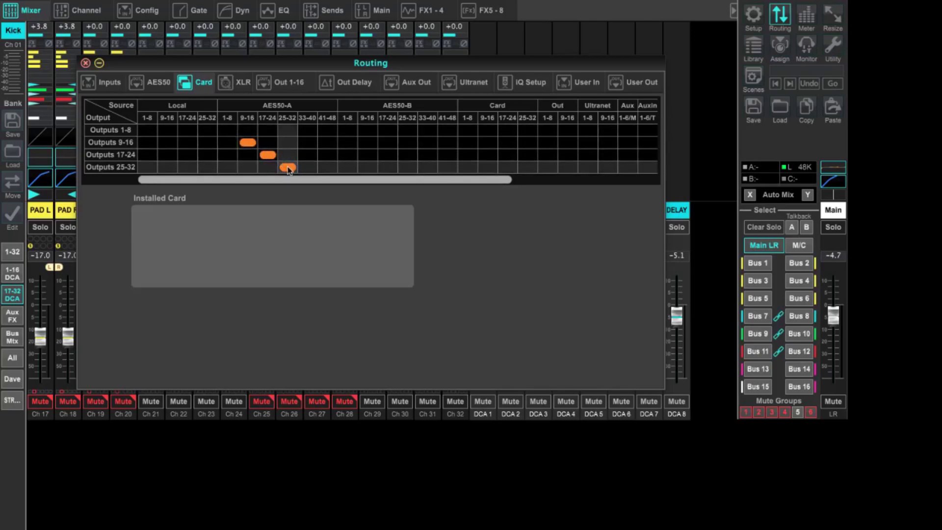
{"action": "left_click_drag", "start_coordinate": [290, 181], "coordinate": [387, 187]}
{"action": "left_click", "coordinate": [562, 143]}
{"action": "left_click", "coordinate": [576, 155]}
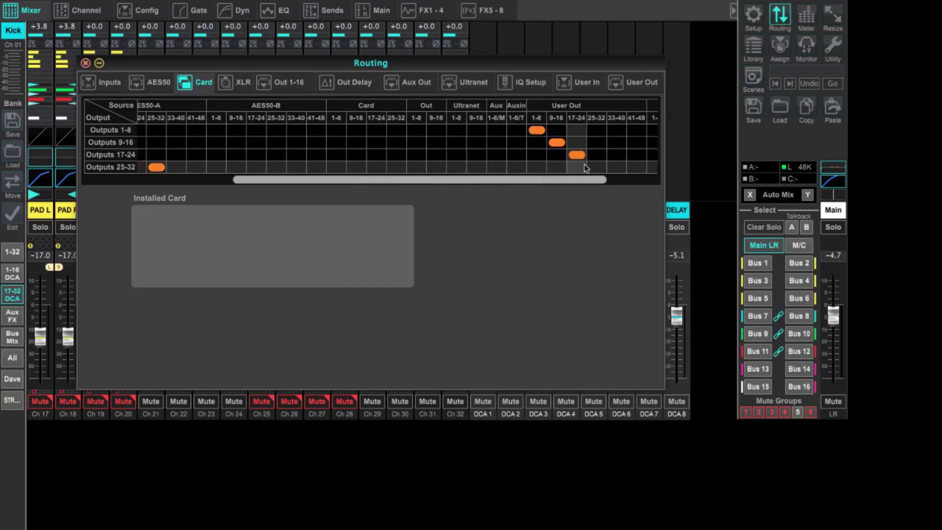
{"action": "left_click", "coordinate": [596, 168]}
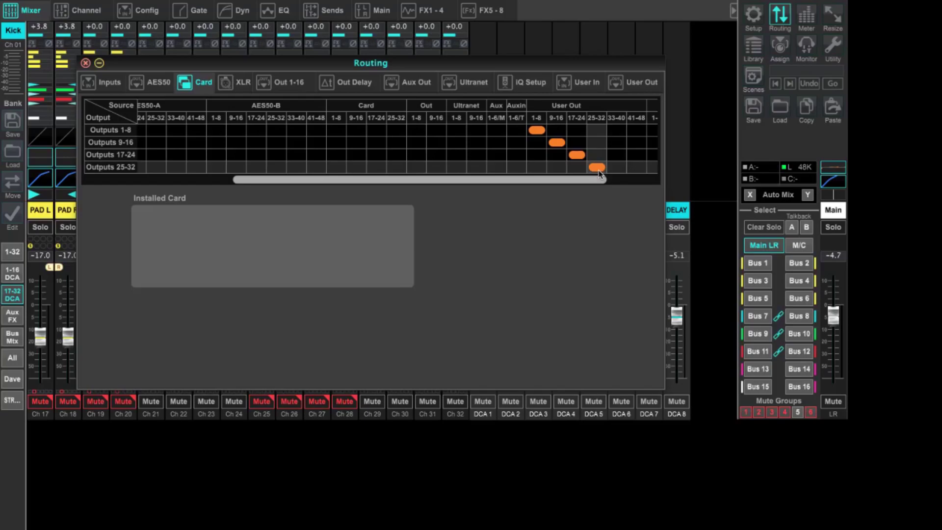
- In the User Out routing, patch Outputs 3 through 8 one-to-one from AES50-A 3 through 8
{"action": "left_click", "coordinate": [638, 86]}
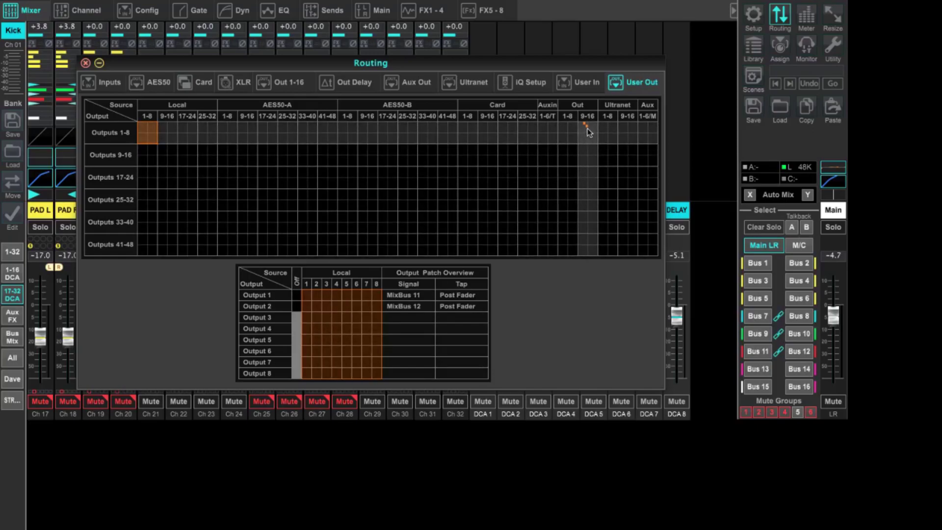
{"action": "left_click", "coordinate": [227, 132]}
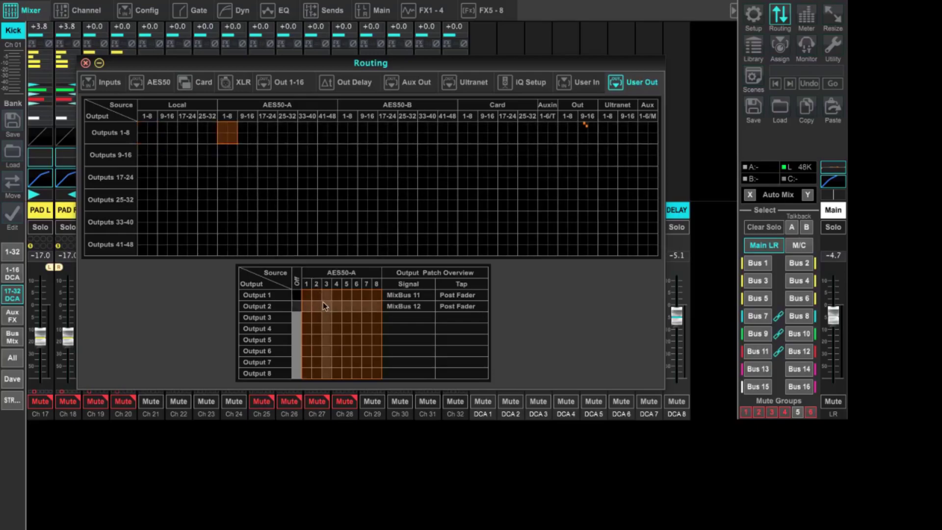
{"action": "left_click", "coordinate": [327, 318]}
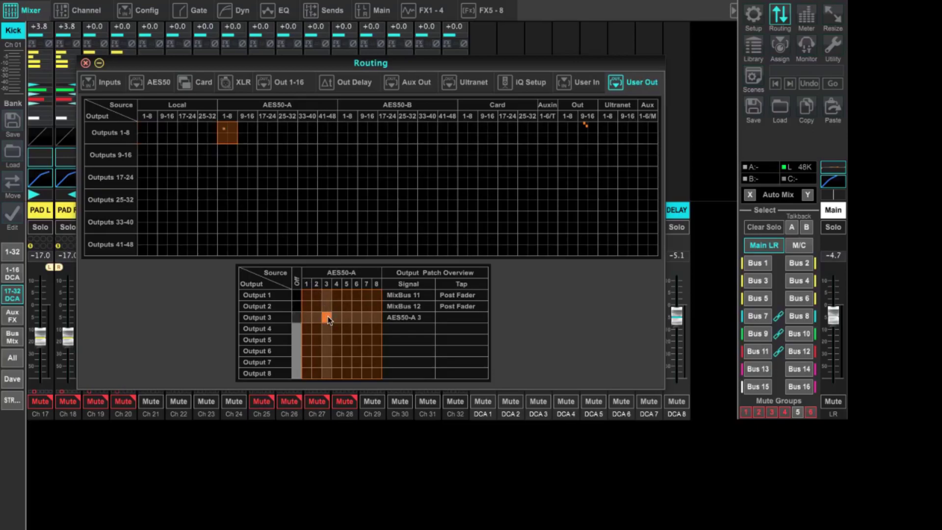
{"action": "left_click", "coordinate": [337, 328]}
{"action": "left_click", "coordinate": [346, 339]}
{"action": "left_click", "coordinate": [357, 351]}
{"action": "left_click", "coordinate": [367, 362]}
{"action": "left_click", "coordinate": [377, 373]}
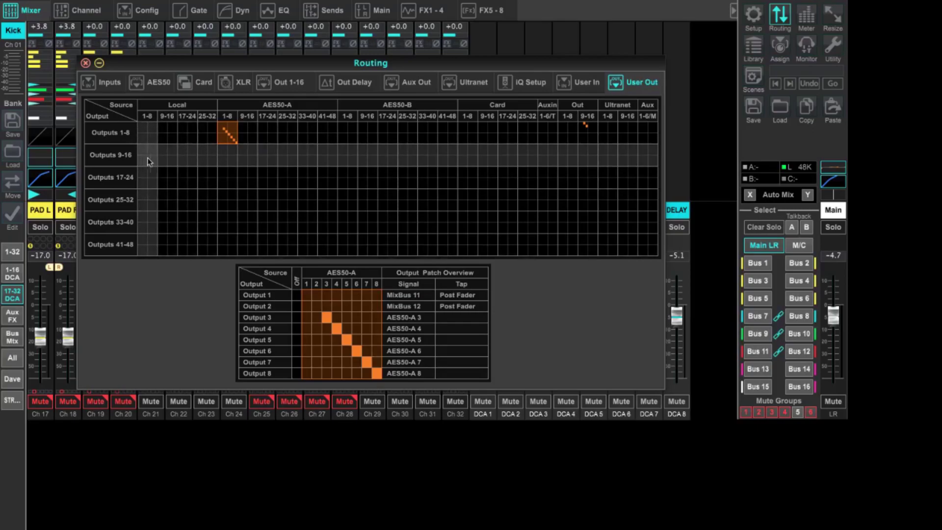
- Patch User Outputs 9 through 16 one-to-one from AES50-A 9 through 16
{"action": "left_click", "coordinate": [247, 159]}
{"action": "left_click", "coordinate": [307, 295]}
{"action": "left_click", "coordinate": [317, 307]}
{"action": "left_click", "coordinate": [327, 317]}
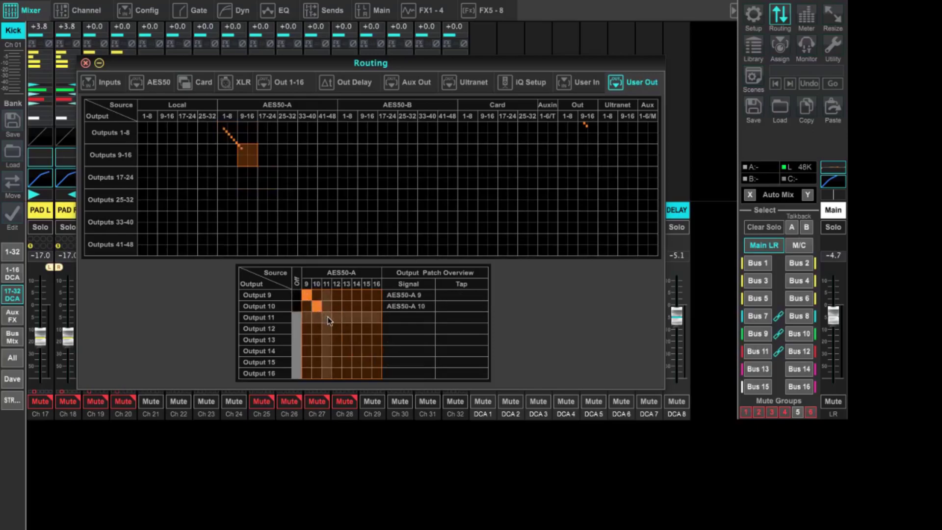
{"action": "left_click", "coordinate": [337, 329]}
{"action": "left_click", "coordinate": [347, 340]}
{"action": "left_click", "coordinate": [357, 351]}
{"action": "left_click", "coordinate": [367, 362]}
{"action": "left_click", "coordinate": [376, 373]}
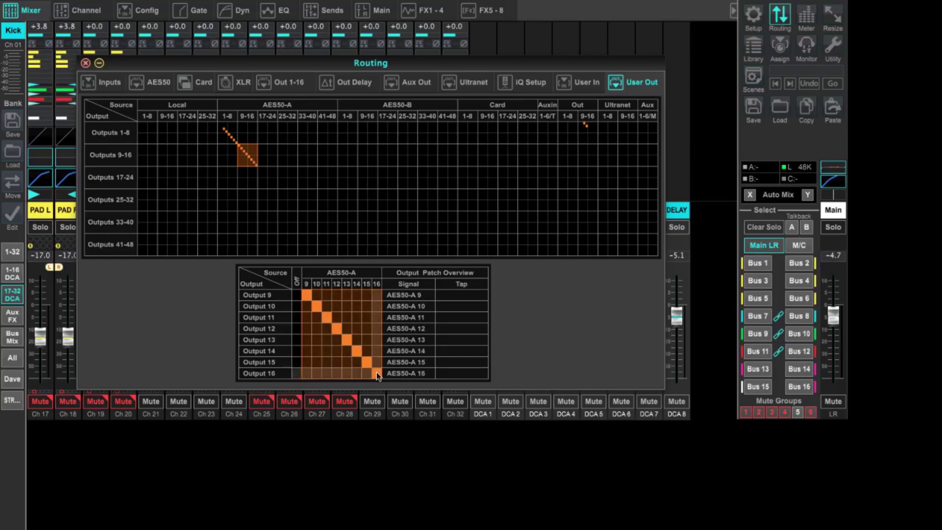
- Patch User Outputs 17 through 24 one-to-one from AES50-A 17 through 24
{"action": "left_click", "coordinate": [267, 175]}
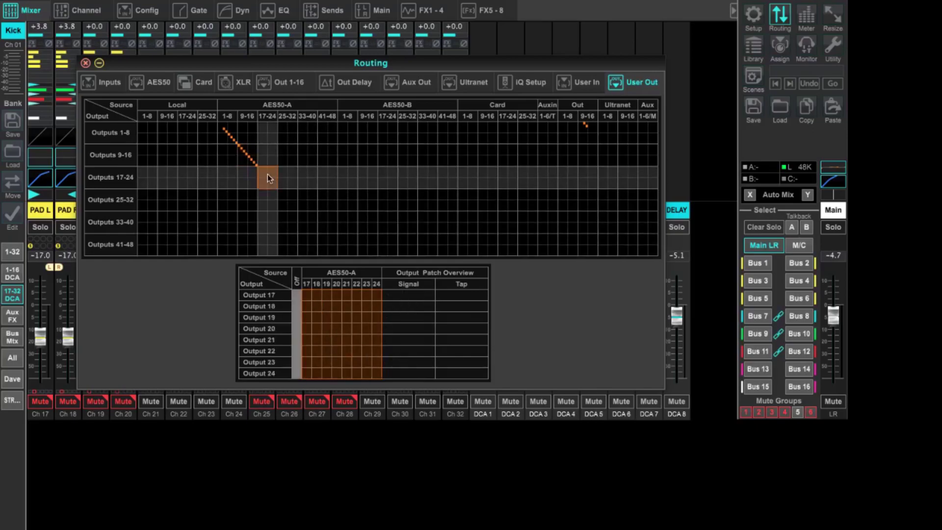
{"action": "left_click", "coordinate": [306, 294]}
{"action": "left_click", "coordinate": [317, 305]}
{"action": "left_click", "coordinate": [326, 317]}
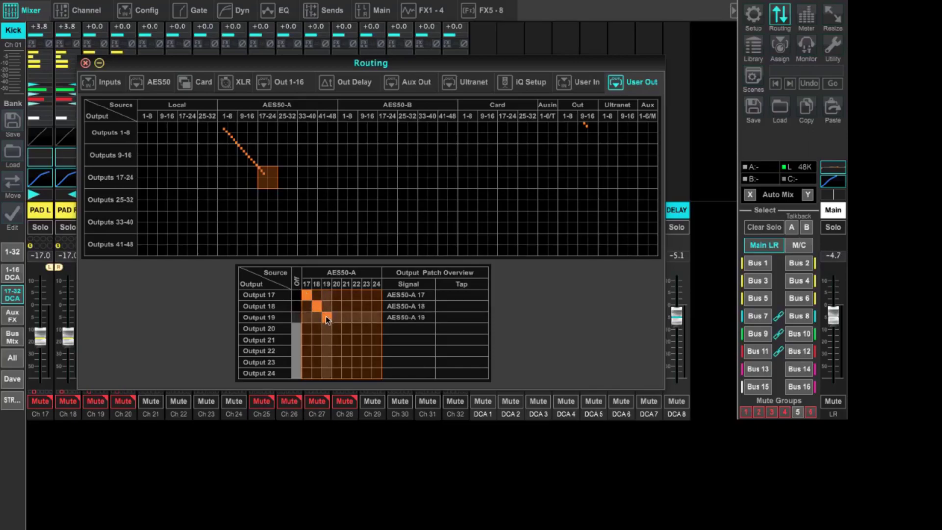
{"action": "left_click", "coordinate": [337, 328]}
{"action": "left_click", "coordinate": [347, 340]}
{"action": "left_click", "coordinate": [357, 351]}
{"action": "left_click", "coordinate": [365, 362]}
{"action": "left_click", "coordinate": [376, 373]}
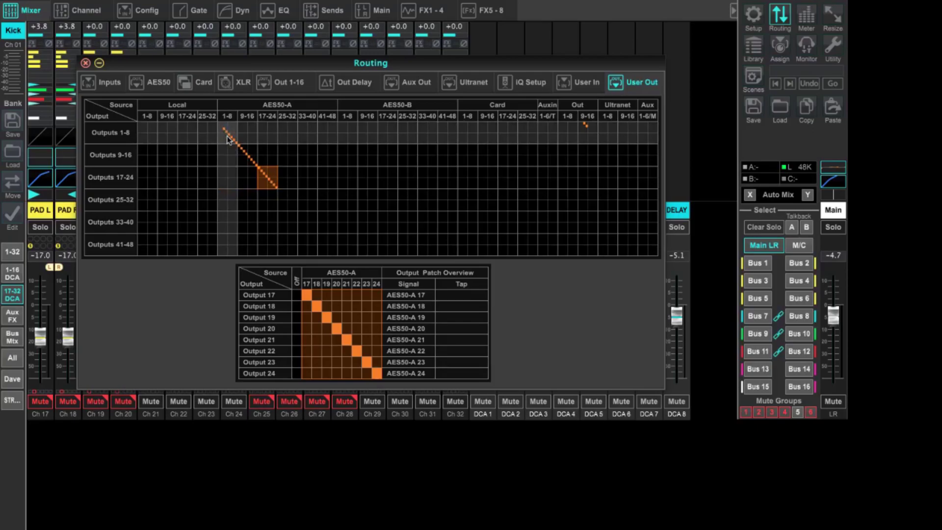
- Patch User Outputs 25 through 30 one-to-one from AES50-A 25 through 30, leaving Outputs 31 and 32 unassigned
{"action": "left_click", "coordinate": [286, 198]}
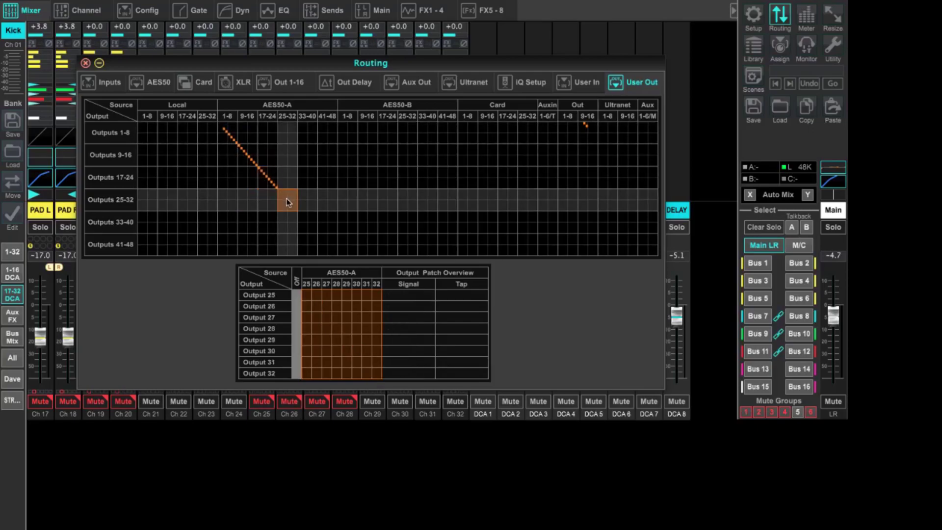
{"action": "left_click", "coordinate": [307, 296]}
{"action": "left_click", "coordinate": [317, 305]}
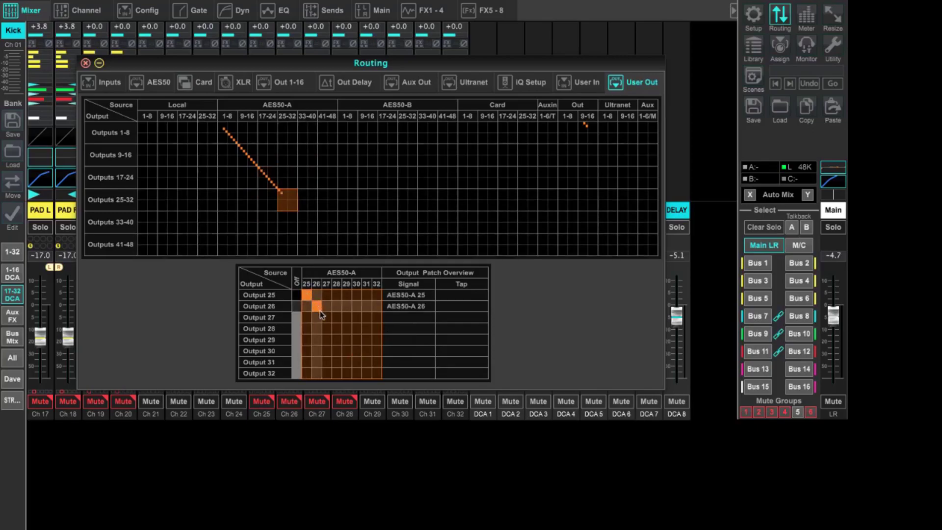
{"action": "left_click", "coordinate": [327, 316]}
{"action": "left_click", "coordinate": [337, 327]}
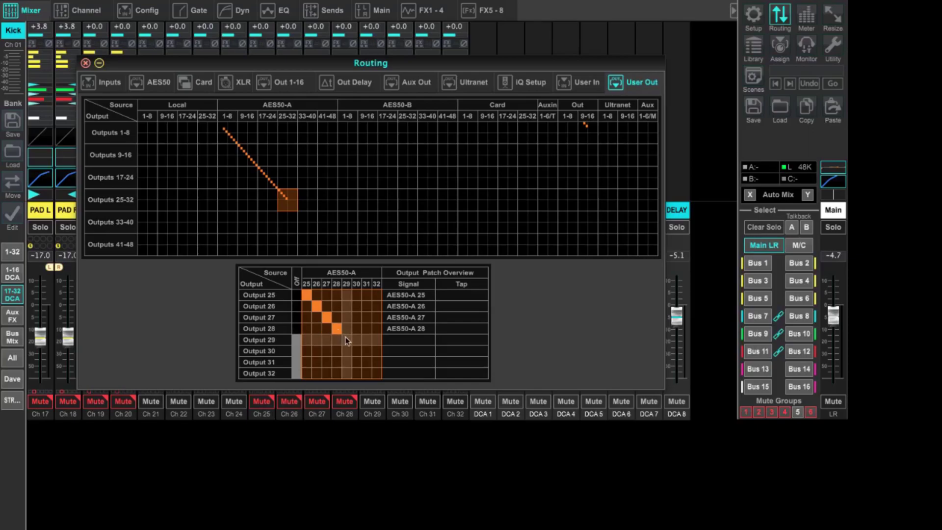
{"action": "left_click", "coordinate": [347, 338]}
{"action": "left_click", "coordinate": [357, 351]}
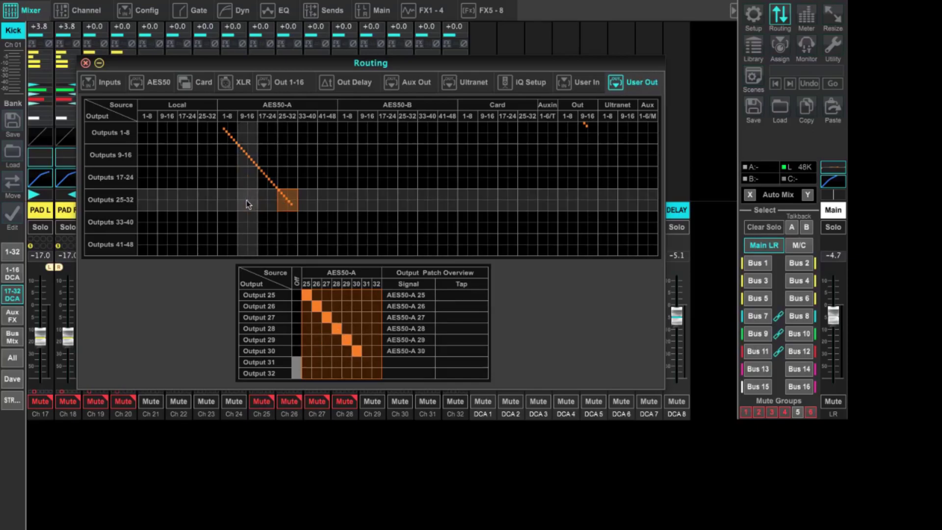
- Patch User Output 31 from AES50-A 1 and Output 32 from AES50-A 2, and review the Outputs 1-8 assignments
{"action": "left_click", "coordinate": [230, 200]}
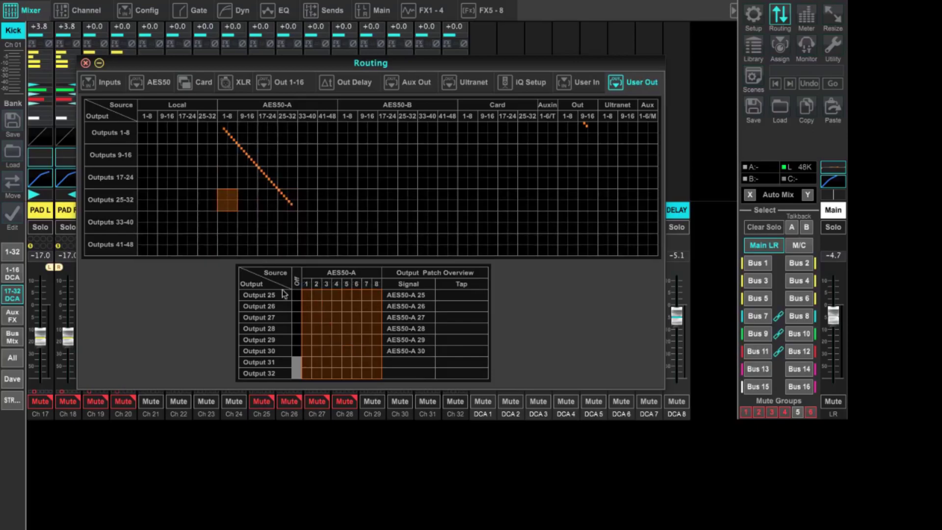
{"action": "left_click", "coordinate": [308, 363]}
{"action": "left_click", "coordinate": [317, 375]}
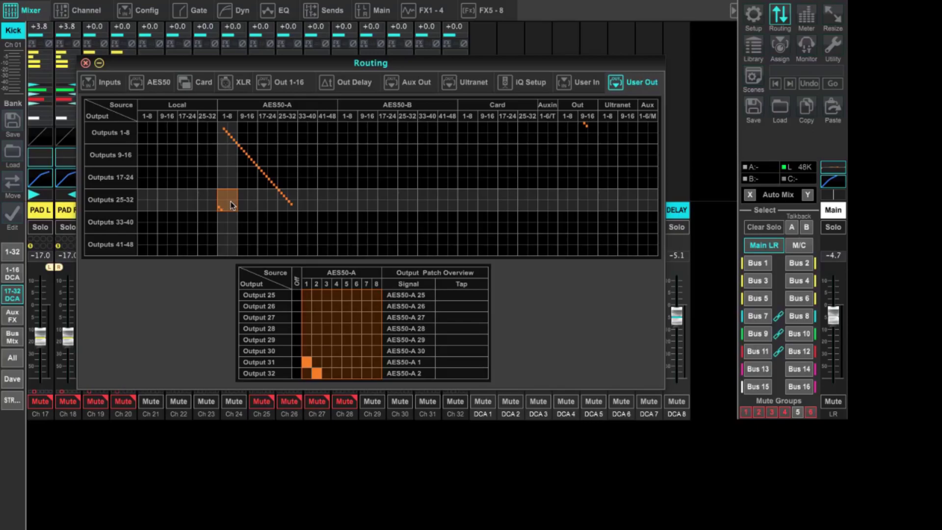
{"action": "left_click", "coordinate": [223, 132]}
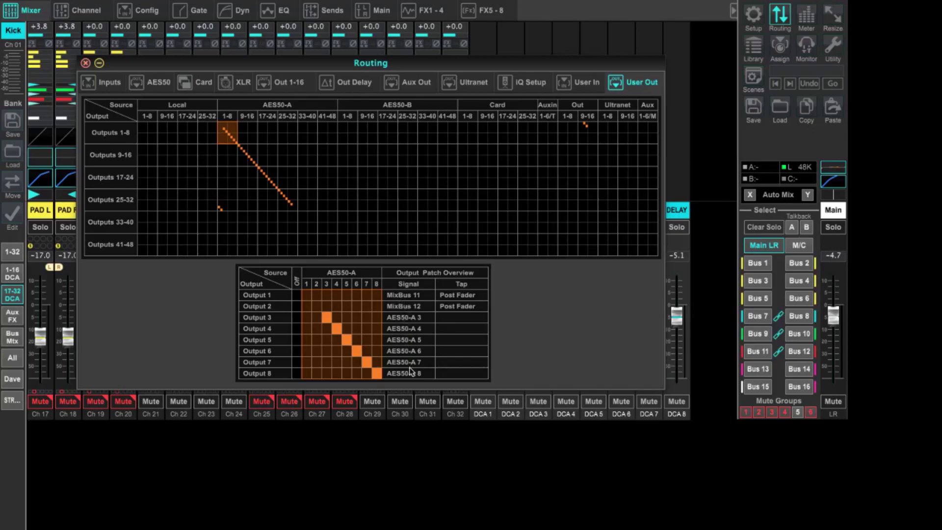
{"action": "left_click", "coordinate": [286, 204]}
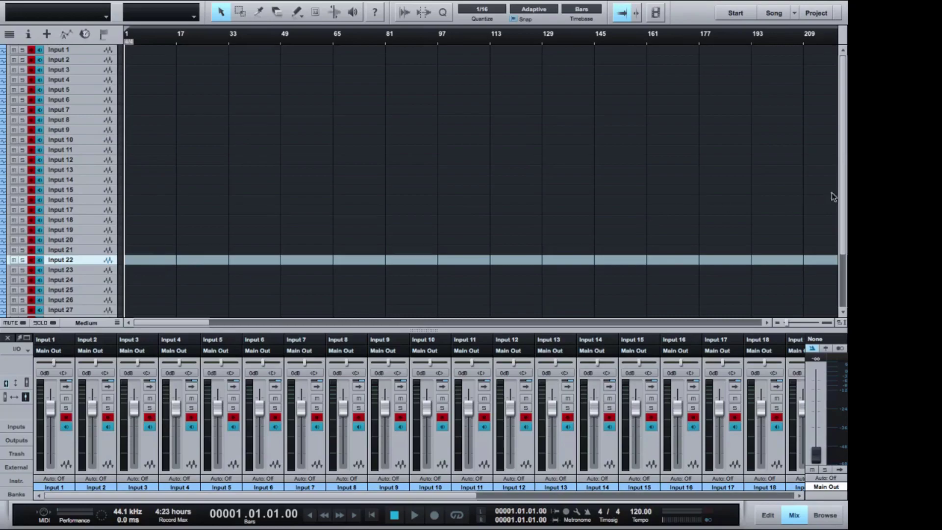
- Switch to Studio One and examine the mixer channels for Inputs 1 to 3 and Inputs 31 and 32
{"action": "mouse_move", "coordinate": [841, 195]}
{"action": "left_mouse_down"}
{"action": "mouse_move", "coordinate": [845, 242]}
{"action": "mouse_move", "coordinate": [845, 187]}
{"action": "left_mouse_up"}
{"action": "left_click", "coordinate": [65, 449]}
{"action": "left_click", "coordinate": [107, 457]}
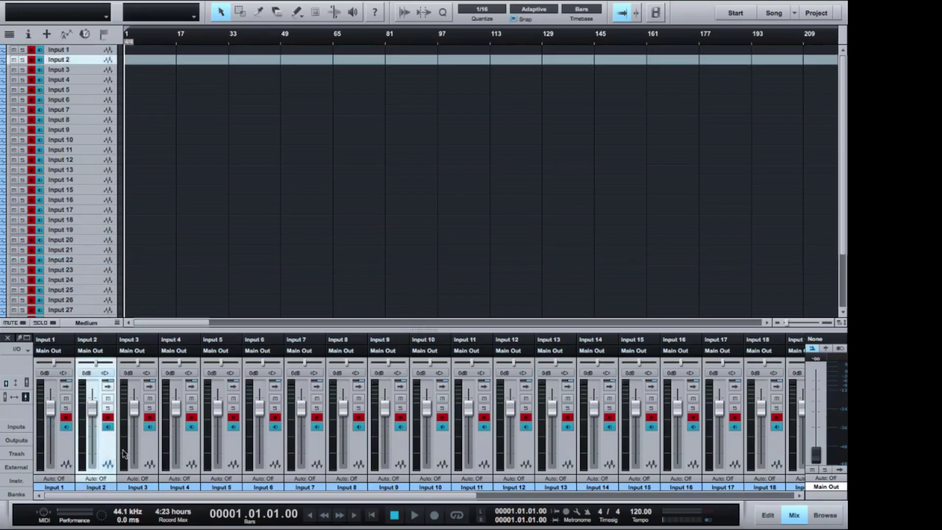
{"action": "left_click", "coordinate": [150, 454]}
{"action": "left_click_drag", "start_coordinate": [156, 497], "coordinate": [492, 496]}
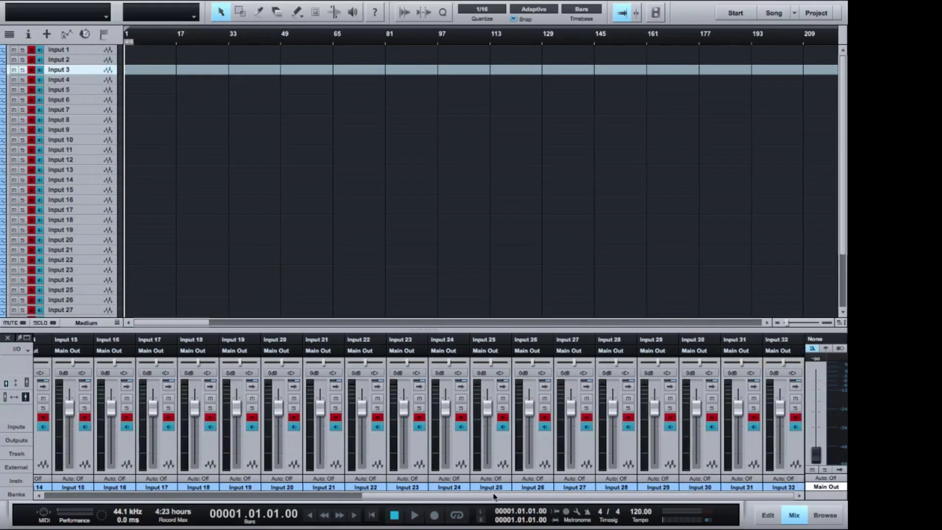
{"action": "left_click", "coordinate": [760, 454]}
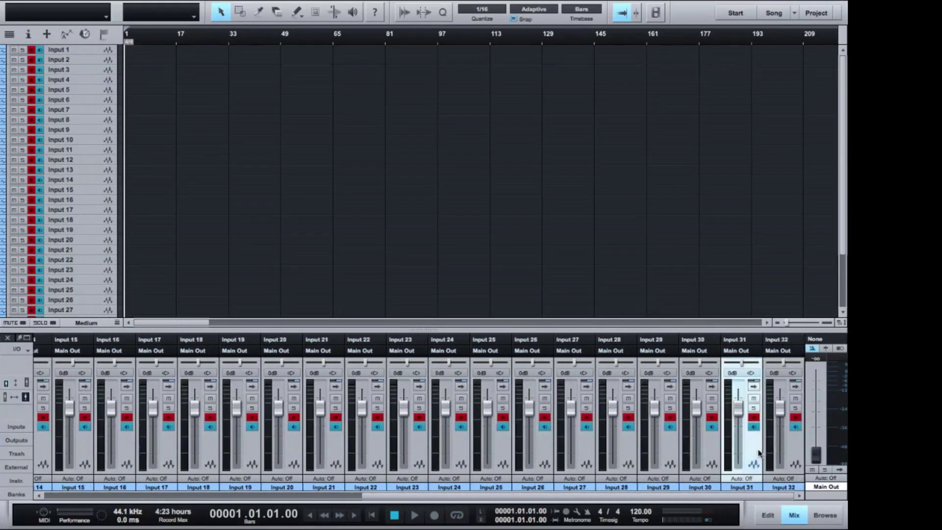
{"action": "left_click", "coordinate": [796, 453]}
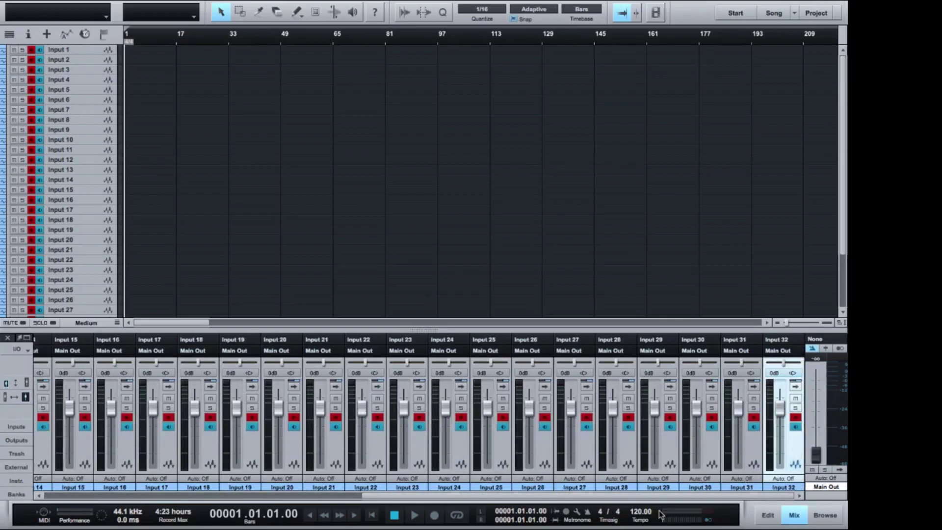
{"action": "left_click_drag", "start_coordinate": [653, 499], "coordinate": [312, 520]}
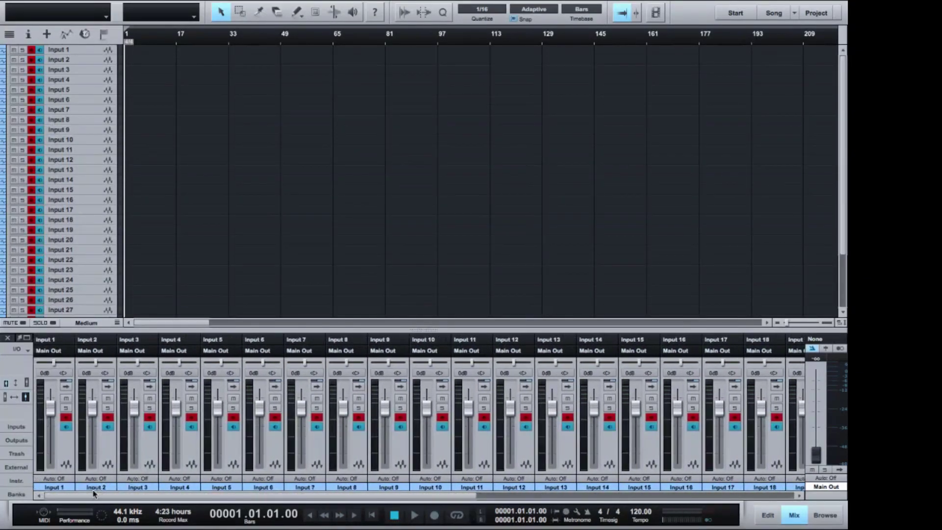
- Rename the Input 1 channel as "LiveSTream L" and the Input 2 channel as "LiveStream R"
{"action": "double_click", "coordinate": [56, 487]}
{"action": "type", "text": "LiveSTream"}
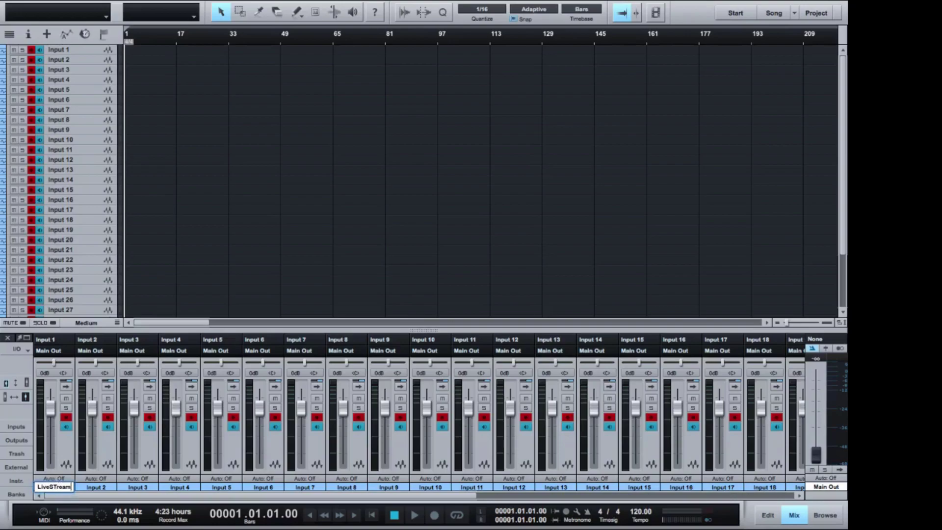
{"action": "type", "text": "L"}
{"action": "key", "text": "Return"}
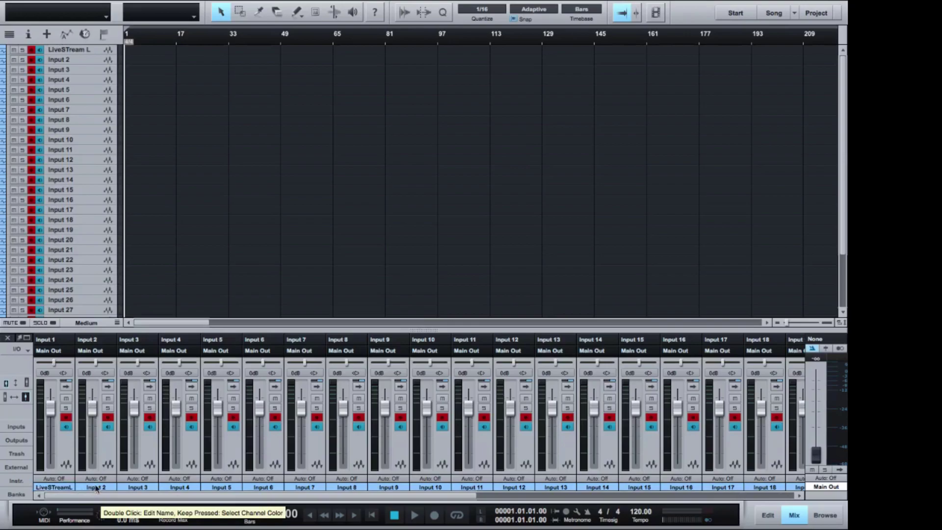
{"action": "double_click", "coordinate": [97, 488]}
{"action": "type", "text": "LiveStream R"}
{"action": "key", "text": "Return"}
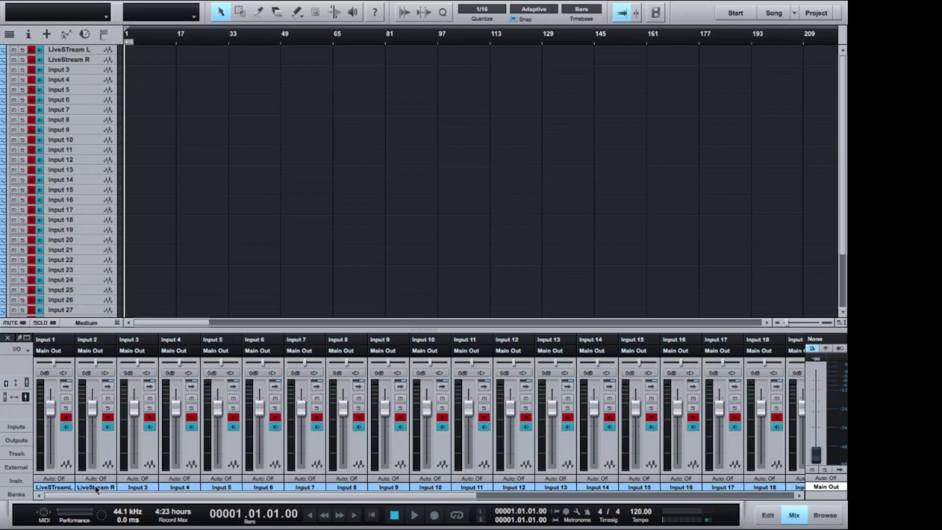
- Rename the Input 31 mixer channel as "Kick" and the Input 32 channel as "Snare"
{"action": "left_click", "coordinate": [151, 449]}
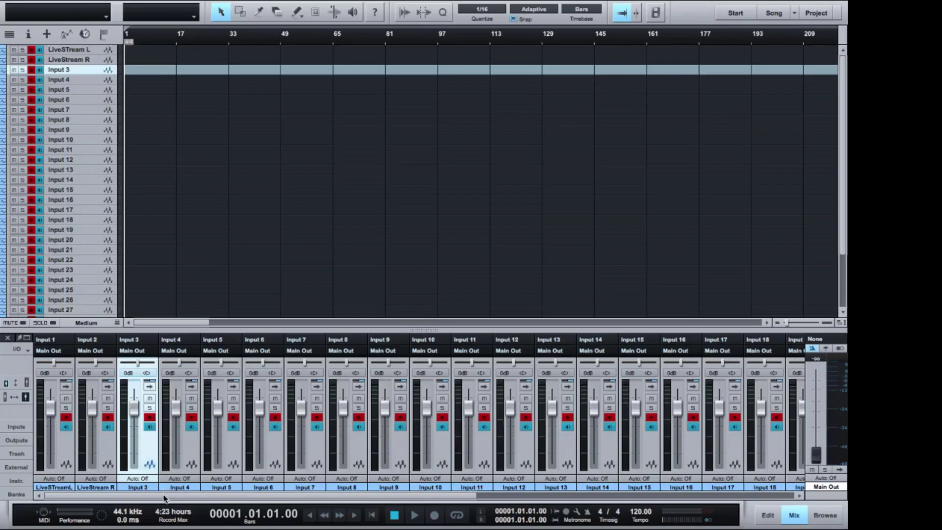
{"action": "left_click_drag", "start_coordinate": [165, 498], "coordinate": [486, 496]}
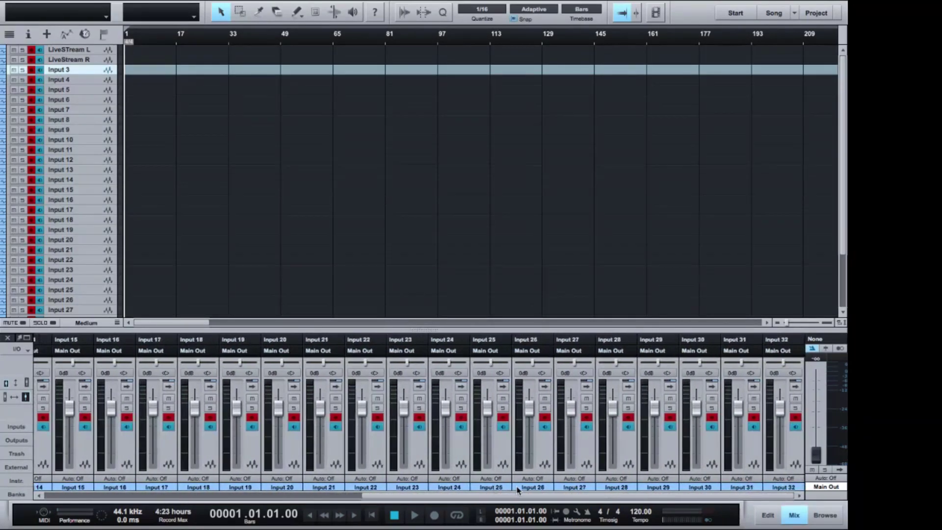
{"action": "double_click", "coordinate": [754, 488]}
{"action": "type", "text": "Kick"}
{"action": "key", "text": "Return"}
{"action": "double_click", "coordinate": [792, 487]}
{"action": "type", "text": "Snare"}
{"action": "key", "text": "Return"}
- Set the input source of the first livestream channel to Input 31 and the second livestream channel to Input 32
{"action": "left_click_drag", "start_coordinate": [421, 497], "coordinate": [59, 499]}
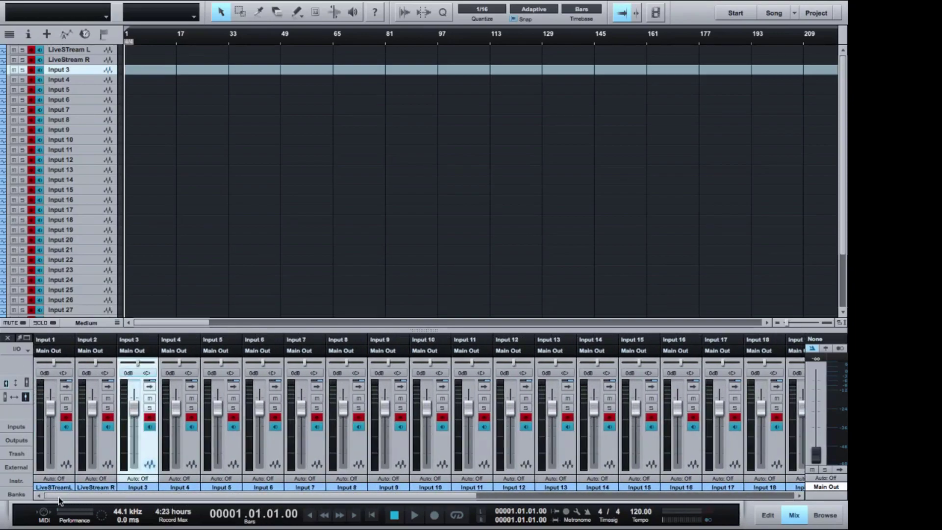
{"action": "left_click", "coordinate": [57, 343]}
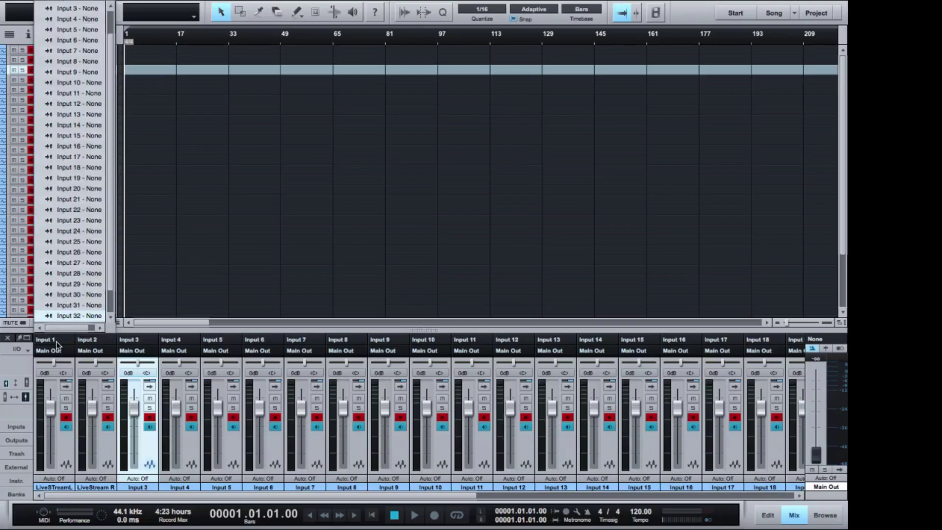
{"action": "left_click", "coordinate": [67, 305]}
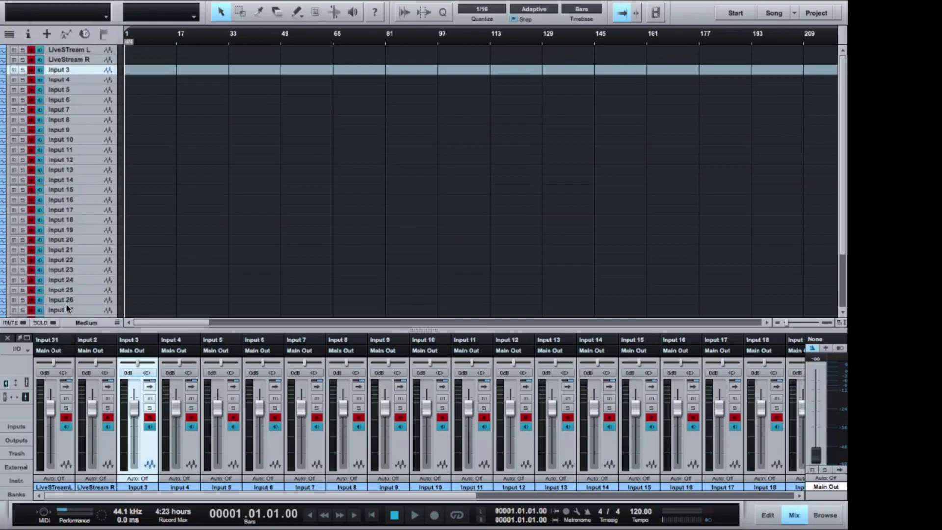
{"action": "left_click", "coordinate": [85, 344]}
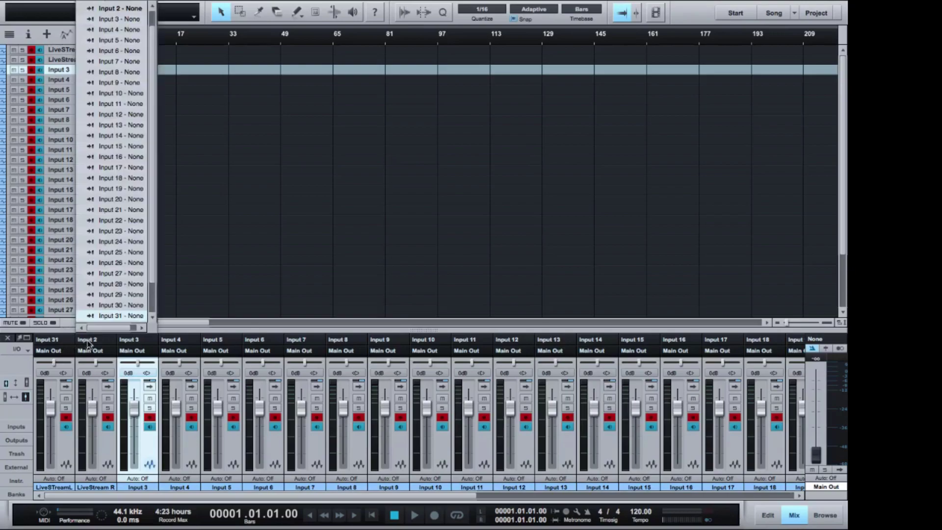
{"action": "scroll", "coordinate": [116, 315], "scroll_direction": "down", "scroll_amount": 1}
{"action": "left_click", "coordinate": [118, 295]}
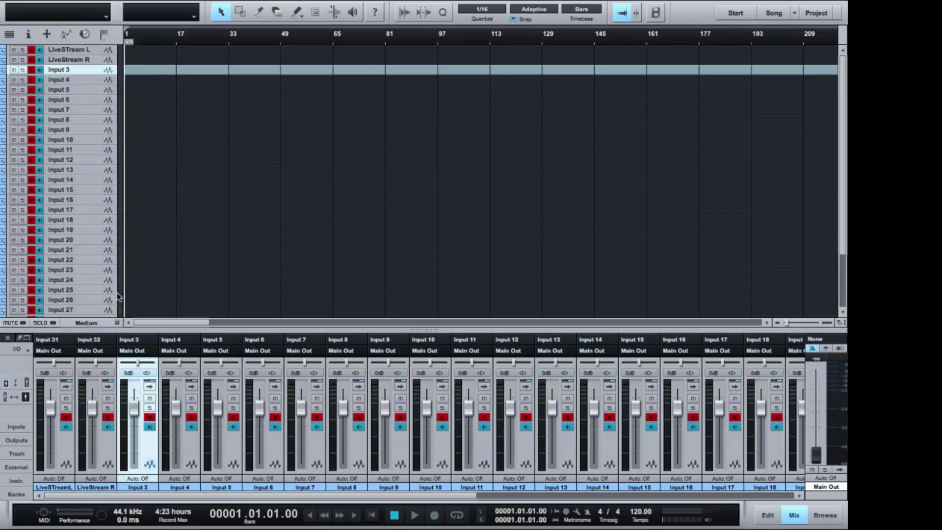
- Rename the first mixer channel as "Kick" and the second channel as "Snare"
{"action": "double_click", "coordinate": [58, 488]}
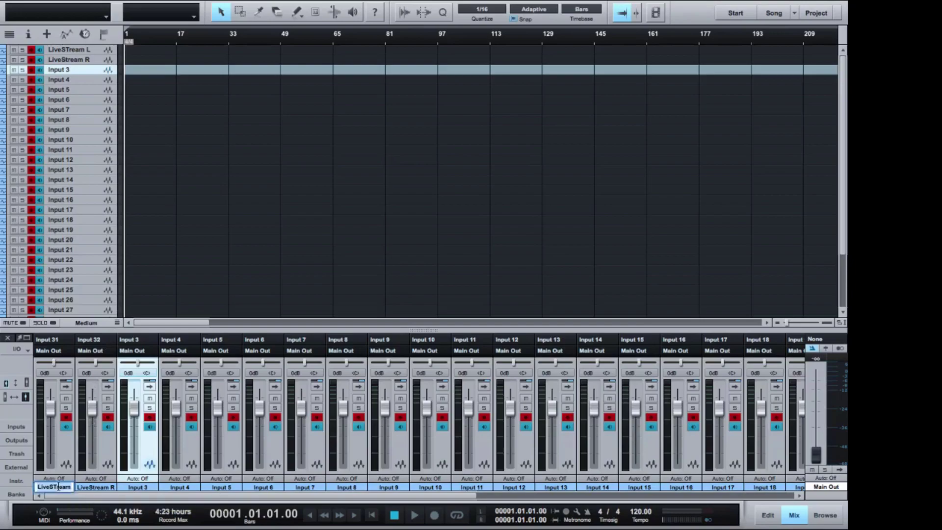
{"action": "type", "text": "Kick"}
{"action": "key", "text": "Return"}
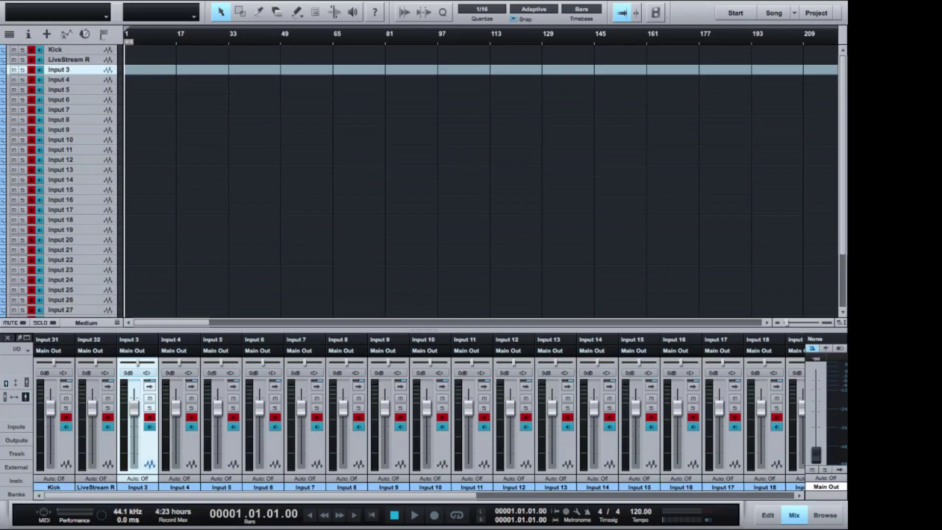
{"action": "double_click", "coordinate": [90, 487]}
{"action": "type", "text": "Snare"}
{"action": "key", "text": "Return"}
- Rename the last two mixer channels, at the far end after Input 30, as "LiveStream L" and "LiveStream R"
{"action": "left_click_drag", "start_coordinate": [268, 498], "coordinate": [607, 497]}
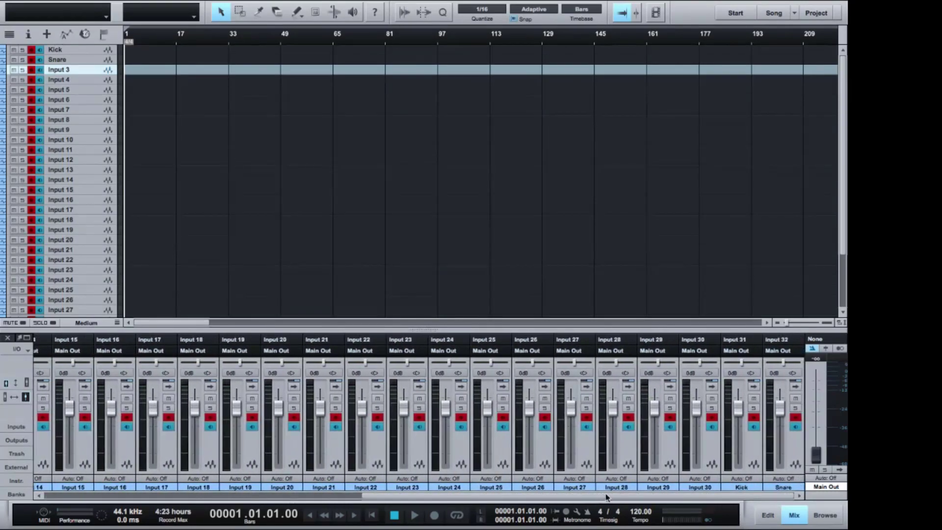
{"action": "left_click", "coordinate": [744, 488]}
{"action": "left_click", "coordinate": [743, 490]}
{"action": "double_click", "coordinate": [741, 489]}
{"action": "type", "text": "LiveSt"}
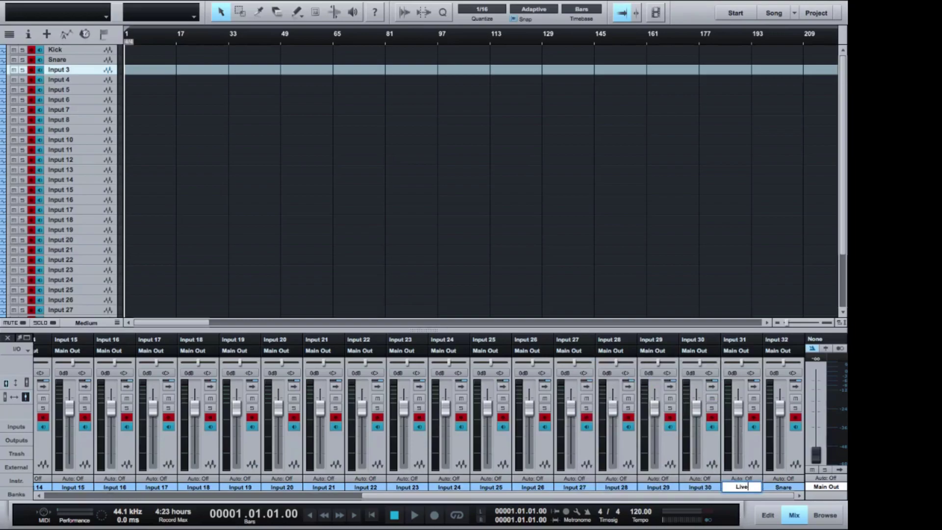
{"action": "type", "text": "ream L"}
{"action": "key", "text": "Return"}
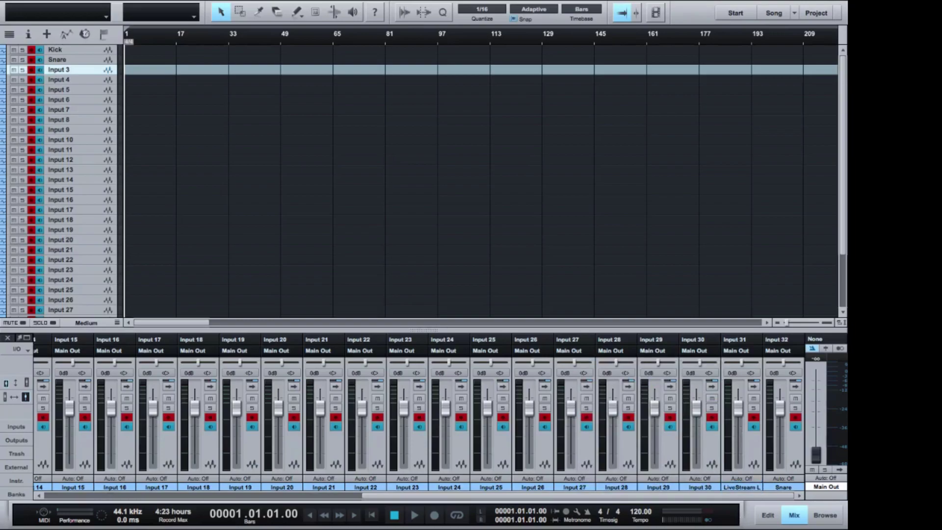
{"action": "double_click", "coordinate": [784, 488]}
{"action": "type", "text": "LiveStream R"}
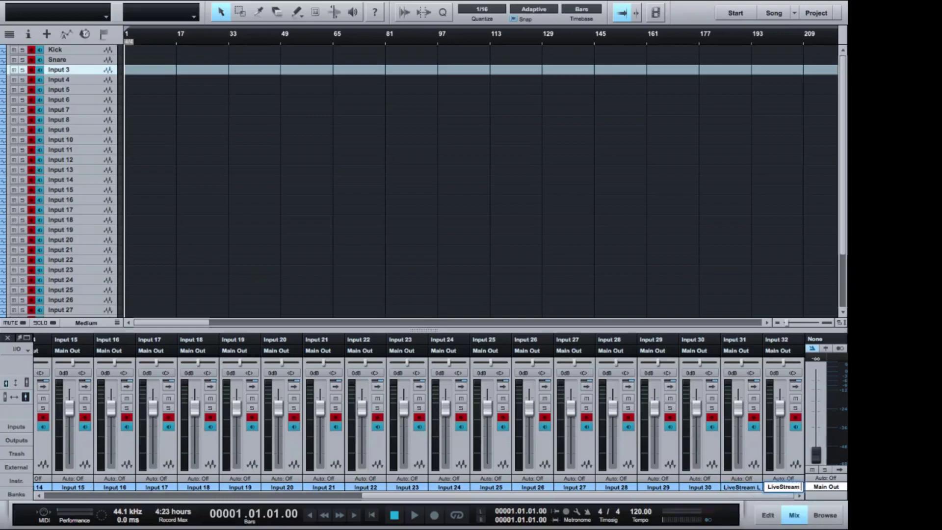
{"action": "key", "text": "Return"}
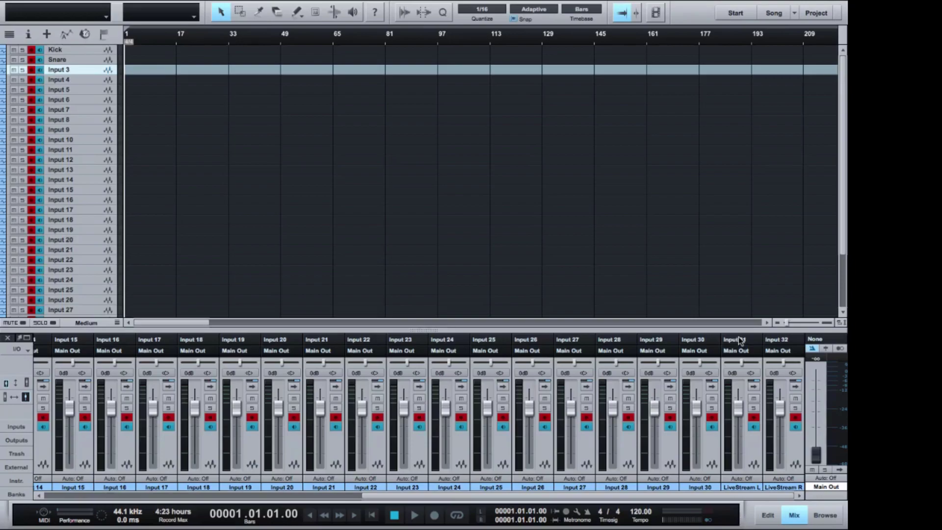
- Set the input source of the LiveStream L channel to Input 1 and the LiveStream R channel to Input 2
{"action": "left_click", "coordinate": [739, 339]}
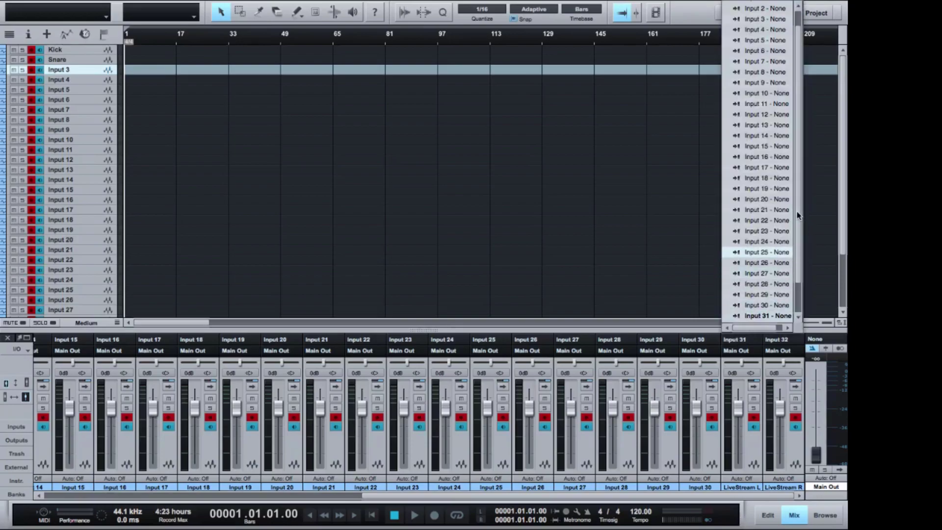
{"action": "scroll", "coordinate": [768, 25], "scroll_direction": "up", "scroll_amount": 2}
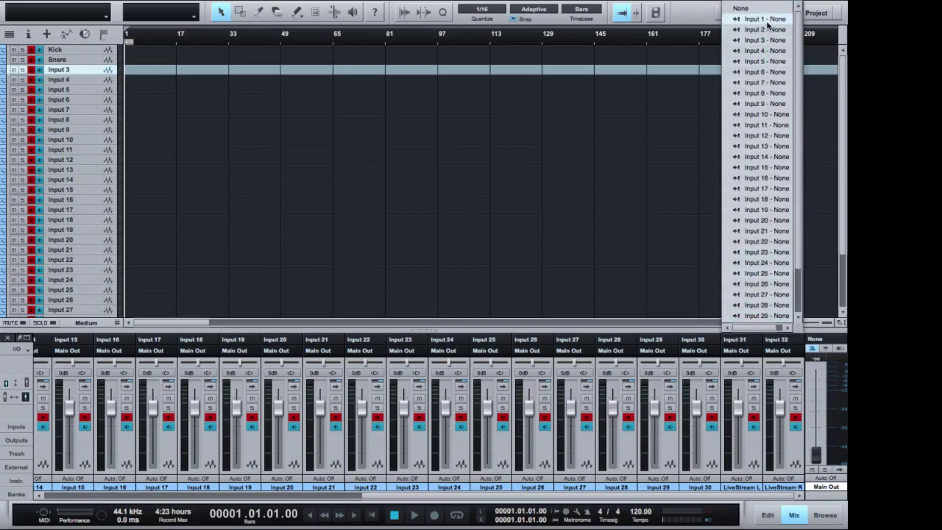
{"action": "left_click", "coordinate": [768, 20]}
{"action": "left_click", "coordinate": [780, 339]}
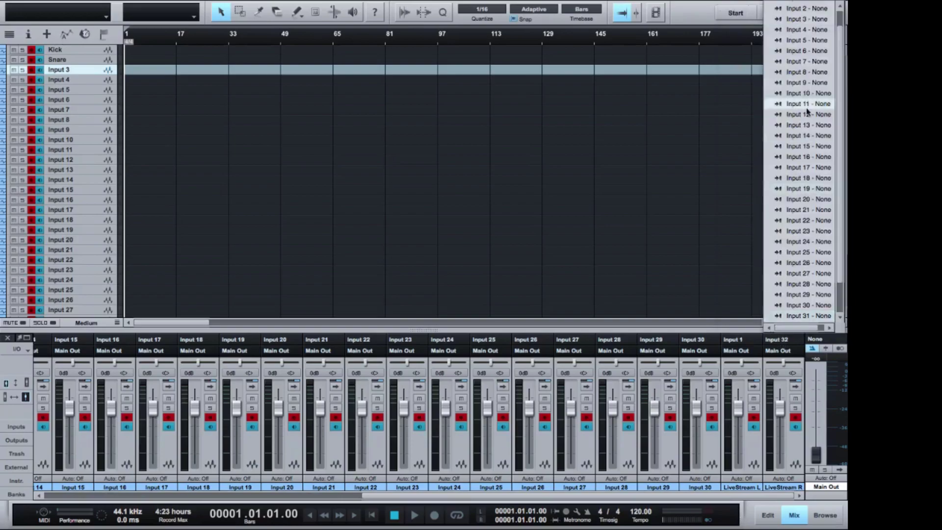
{"action": "scroll", "coordinate": [813, 63], "scroll_direction": "up", "scroll_amount": 2}
{"action": "left_click", "coordinate": [803, 31]}
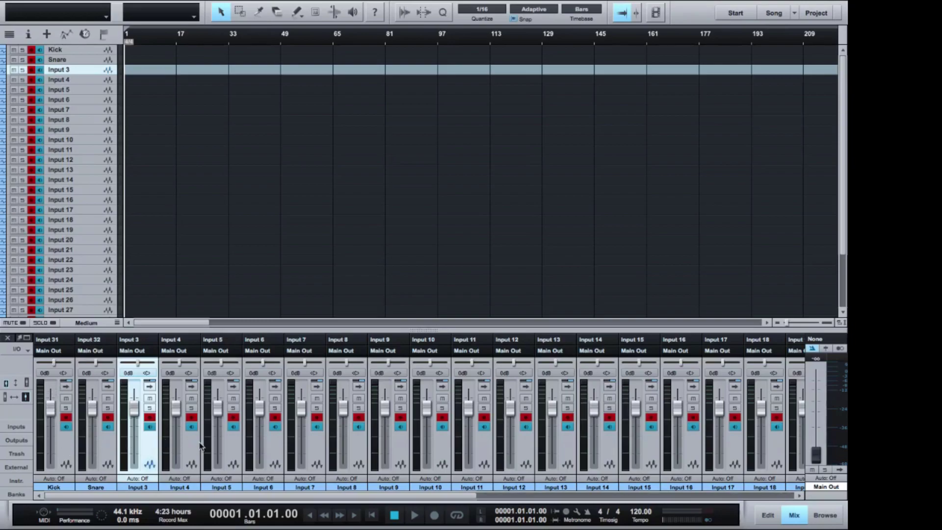
- Switch the mixer console to narrow channel strips so that all channels fit in view
{"action": "left_click", "coordinate": [18, 398]}
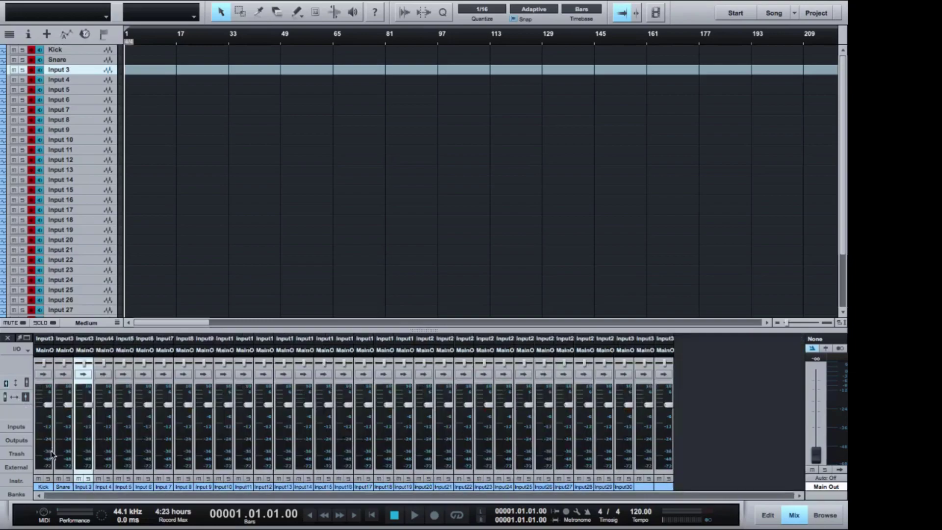